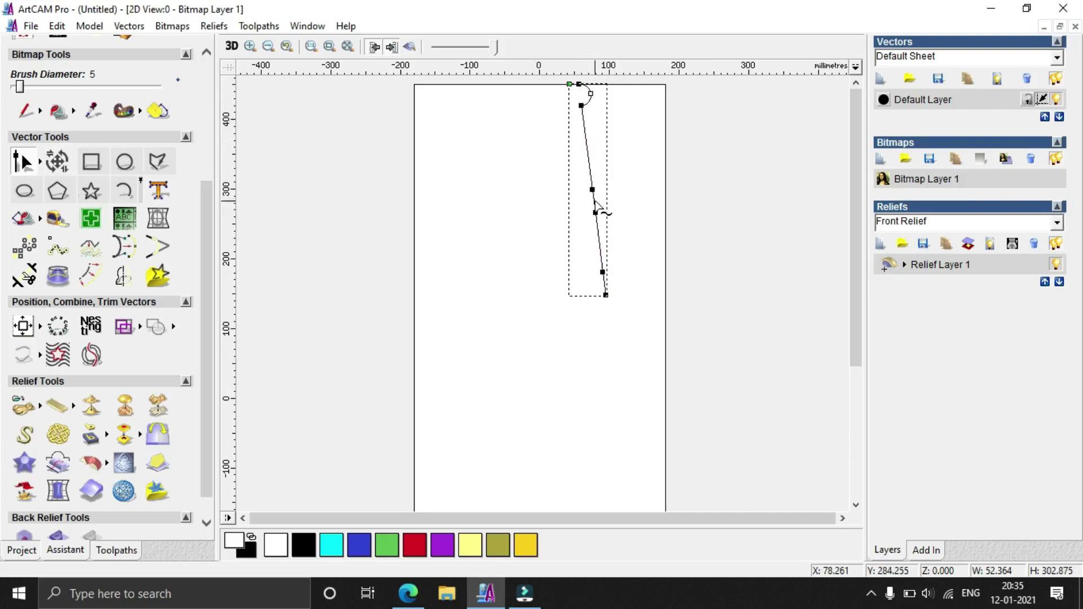
Convert the straight span at the lower end of the profile vector into an outward-bulging arc.
key("a")
scroll(672, 278, "up", 1)
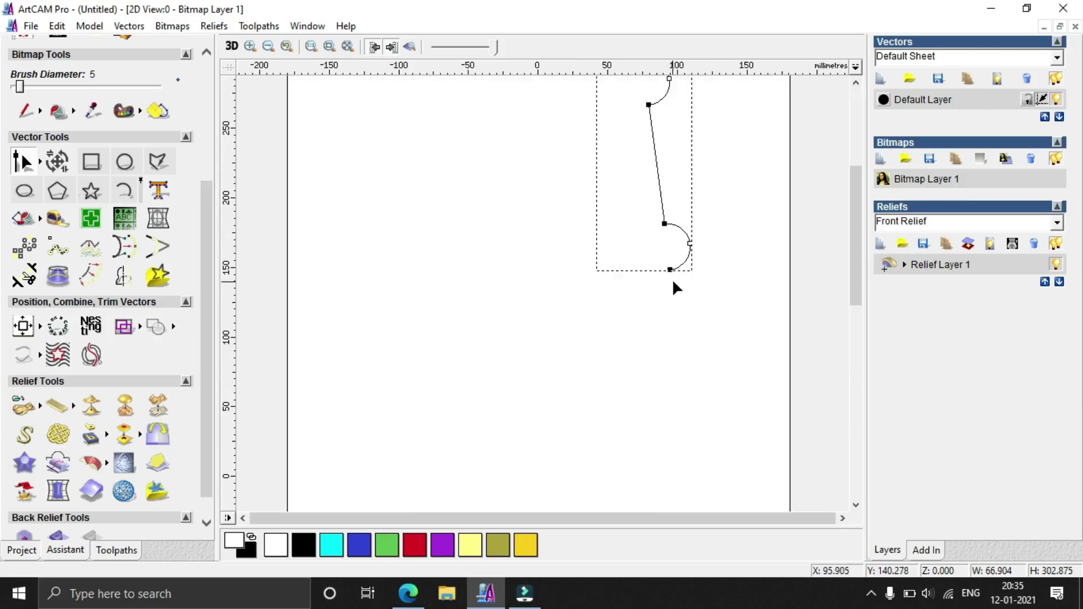
Draw a horizontal polyline about 26 mm long inward from the lowest arc's end and join it to the profile.
left_click(158, 163)
scroll(621, 305, "up", 1)
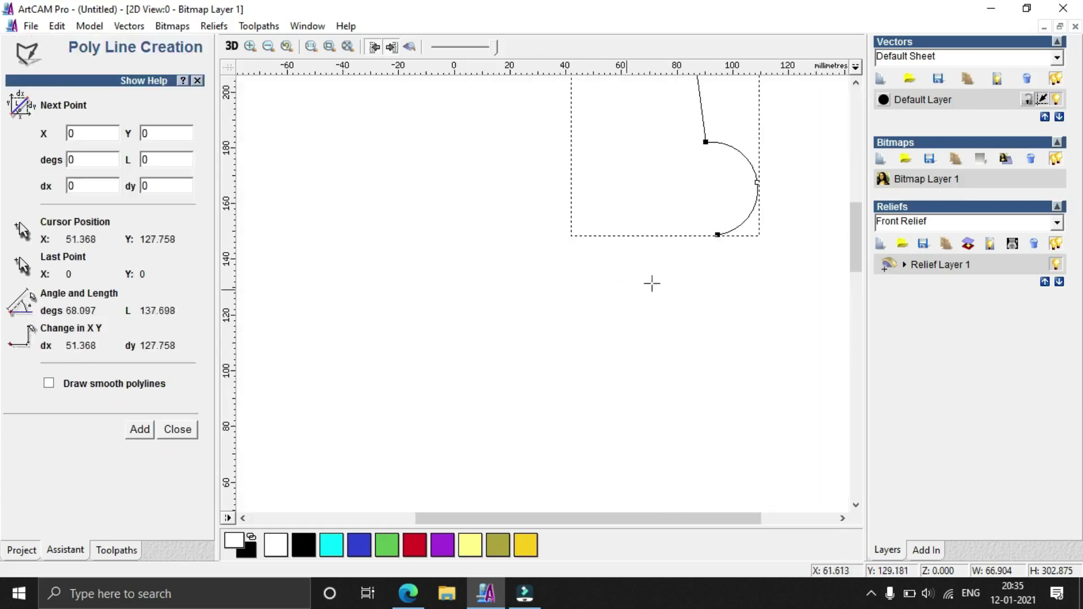
left_click(646, 238)
left_click(718, 237)
key("Escape")
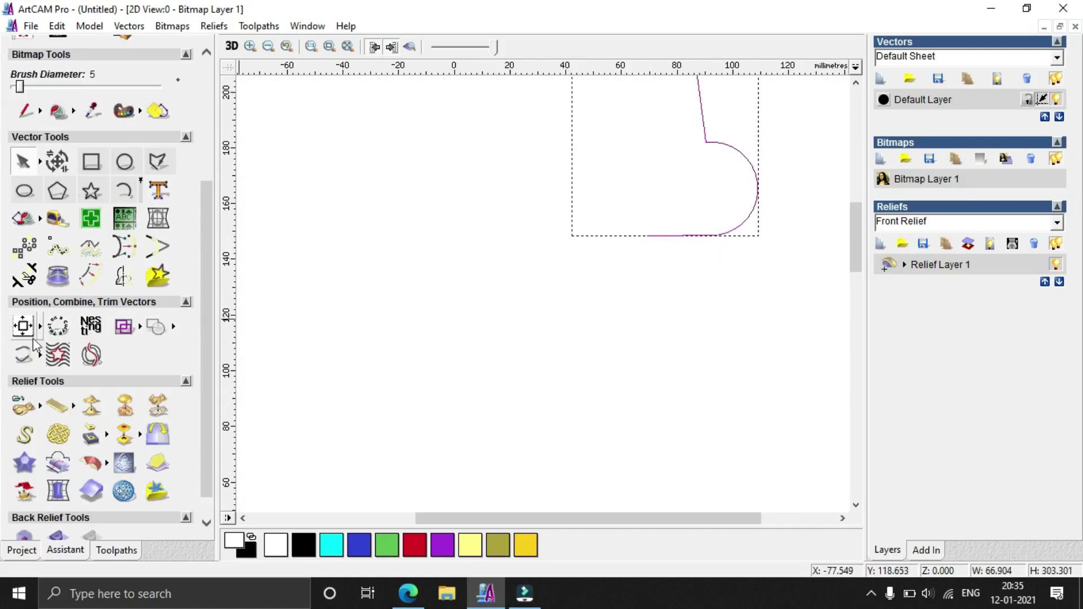
left_click(42, 352)
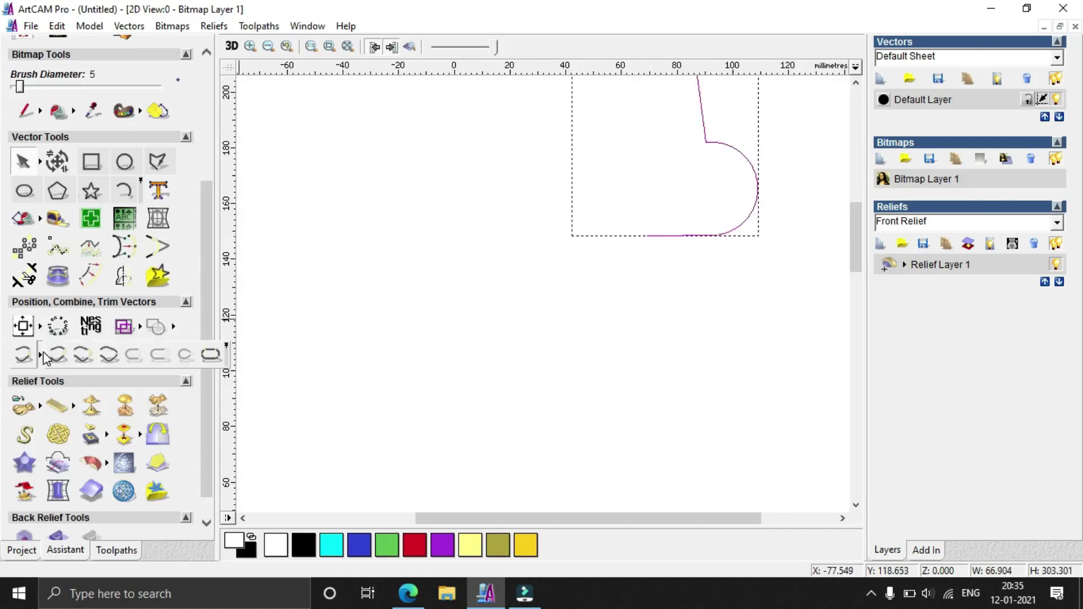
left_click(115, 357)
Mirror a copy of the joined profile vertically about its bottom, keeping the original vector.
scroll(637, 253, "down", 4)
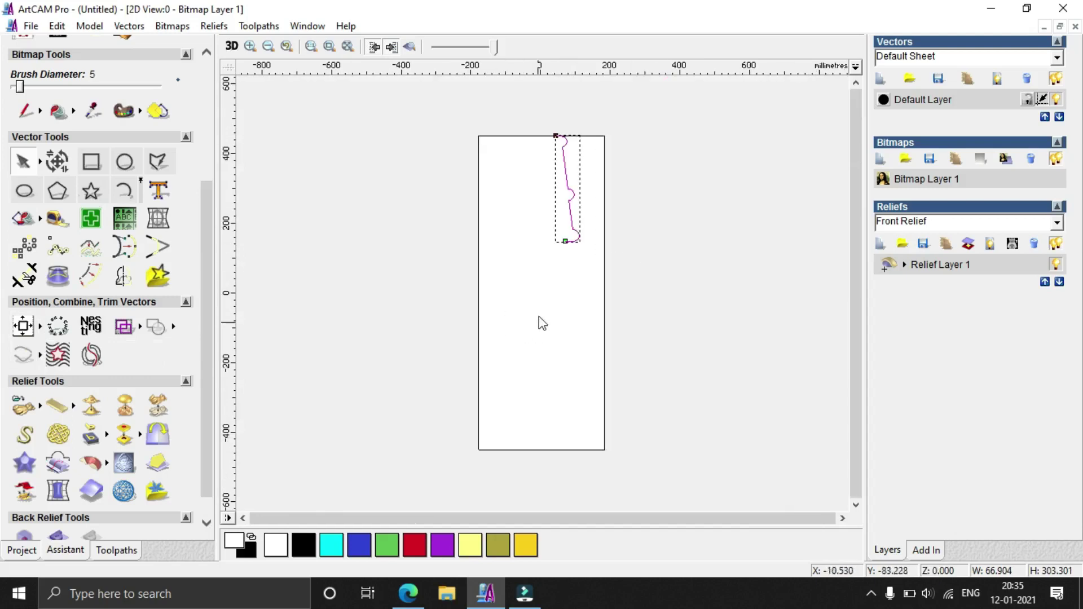
left_click(124, 277)
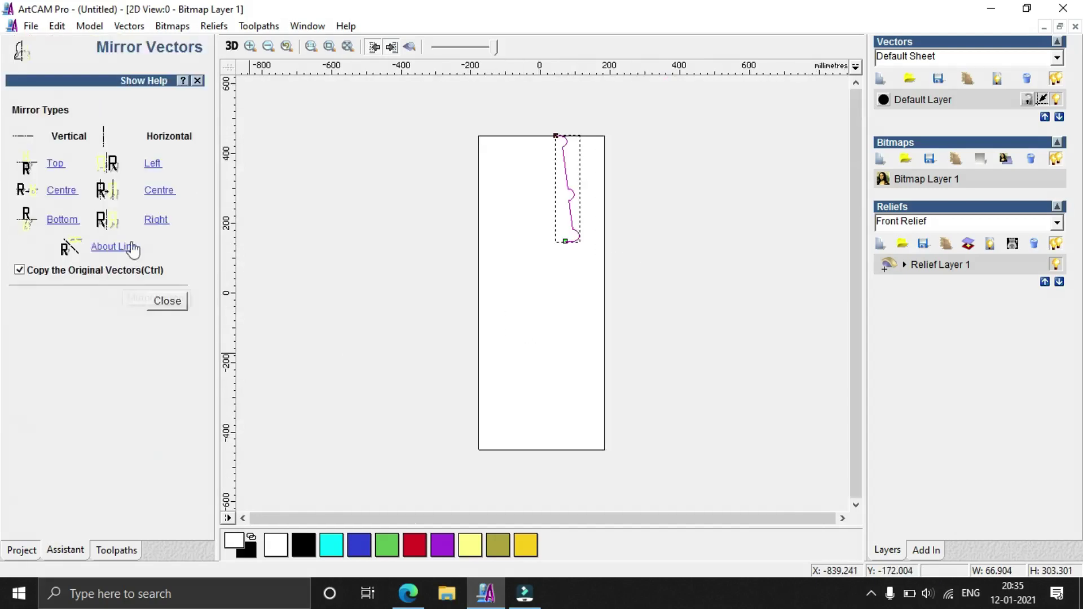
left_click(71, 222)
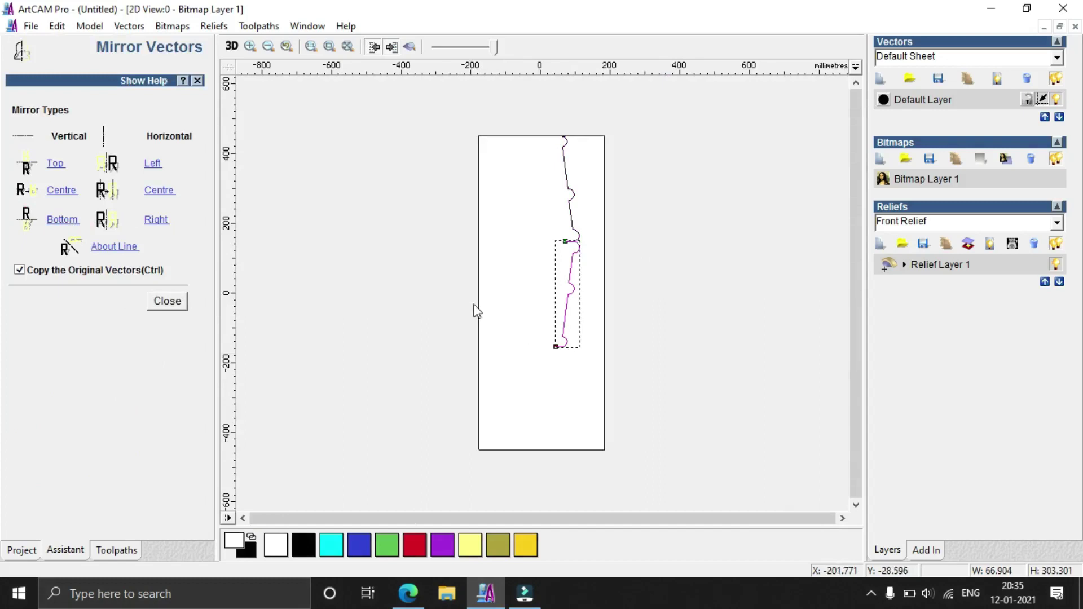
Move the mirrored profile straight down until it reaches the bottom edge of the sheet.
key("Down")
key("Down")
key("Down")
key("Down")
key("Down")
key("Down")
key("Down")
key("Down")
key("Down")
key("Down")
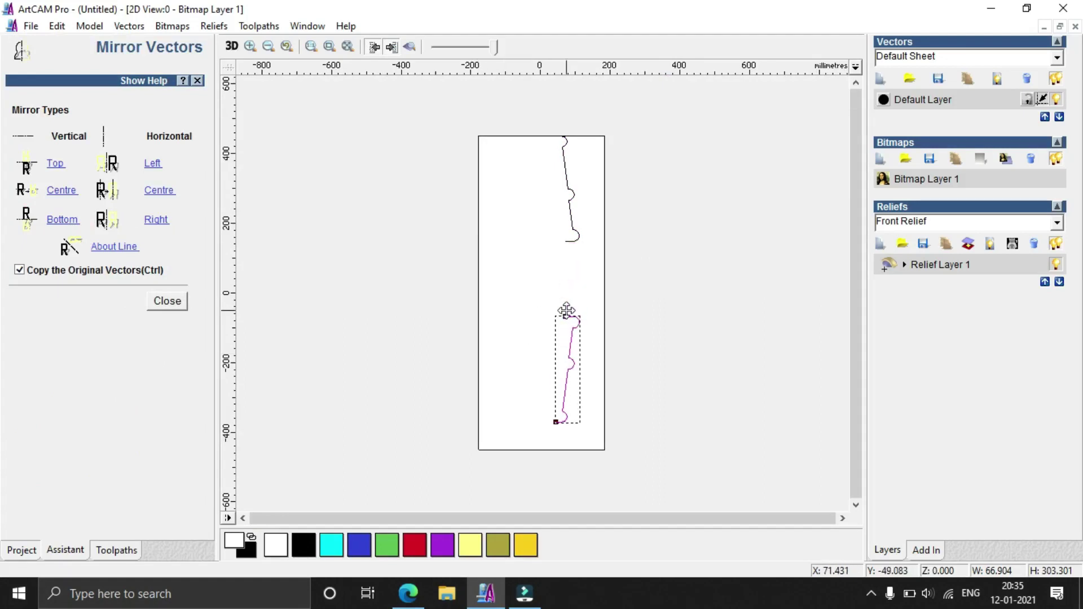
Join the upper profile and its mirrored copy with a straight line between their facing ends.
left_click(573, 241, "shift")
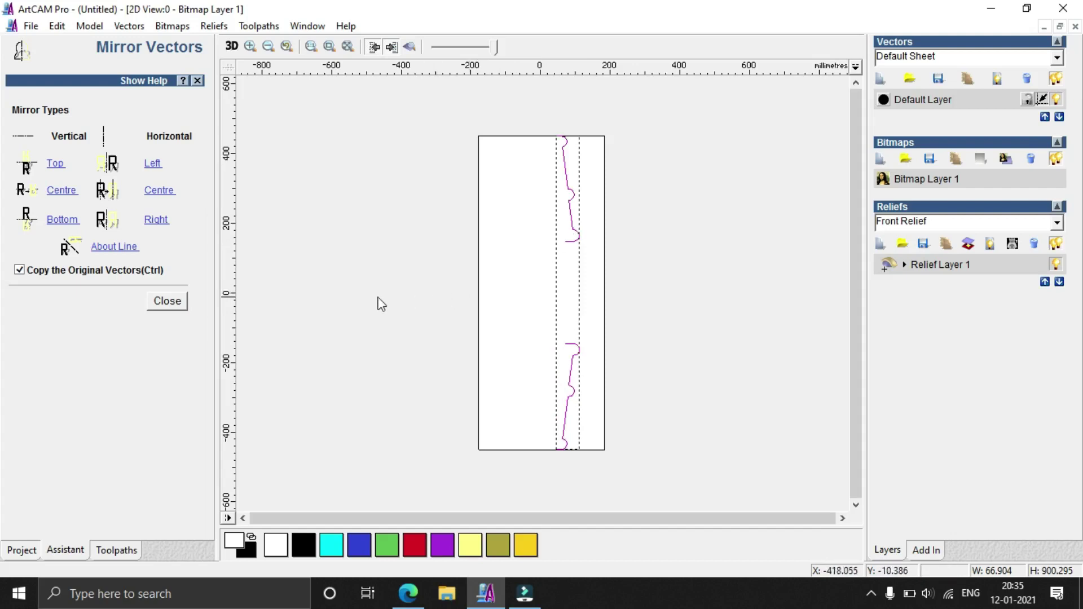
left_click(167, 303)
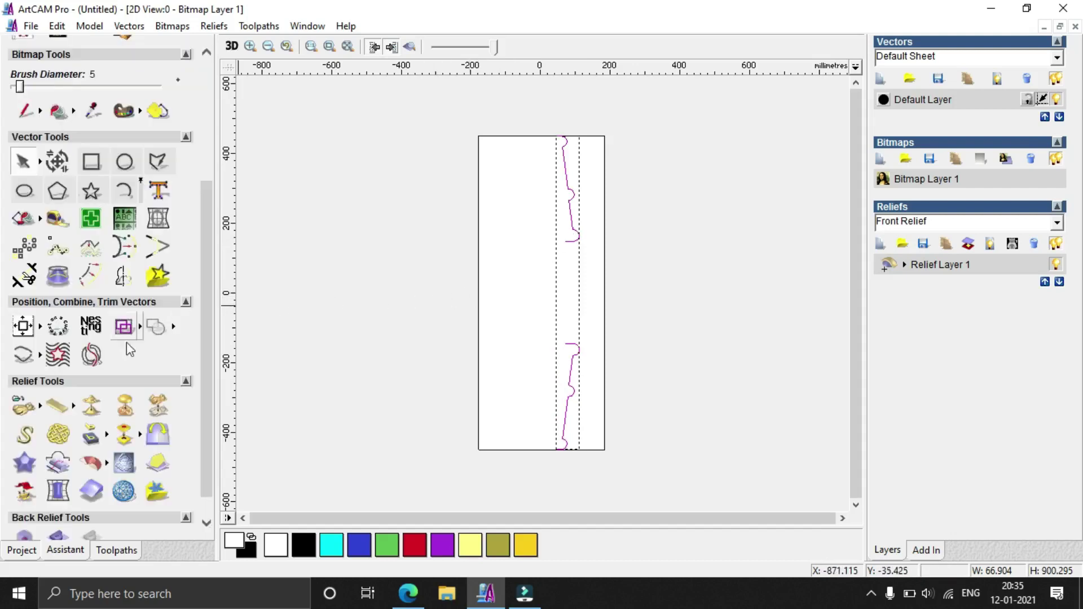
left_click(40, 356)
left_click(59, 359)
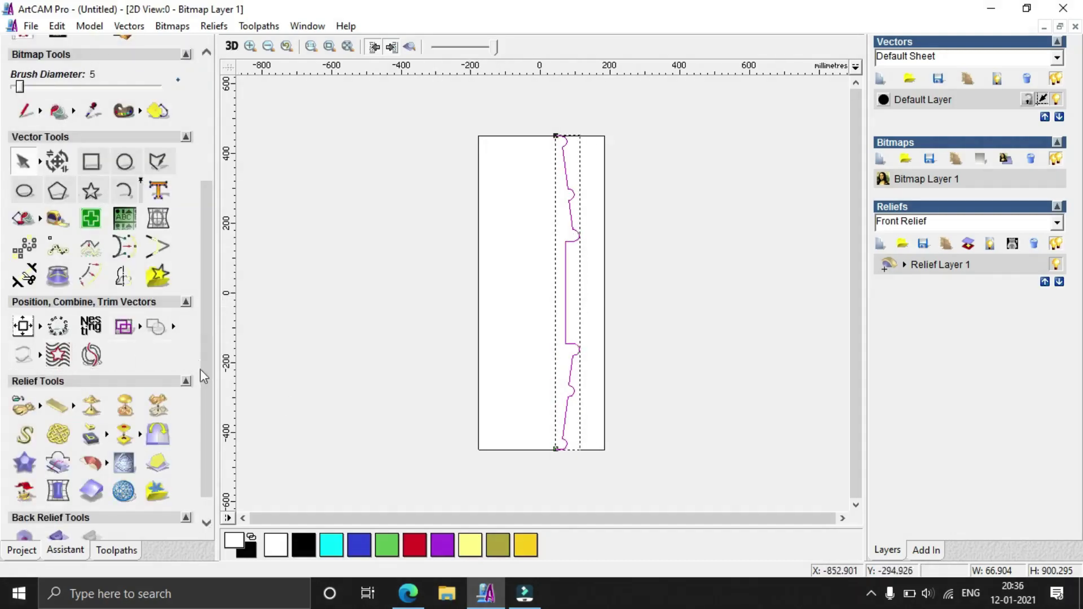
Draw a horizontal polyline along the sheet's bottom edge from the left corner to the right corner.
left_click(158, 162)
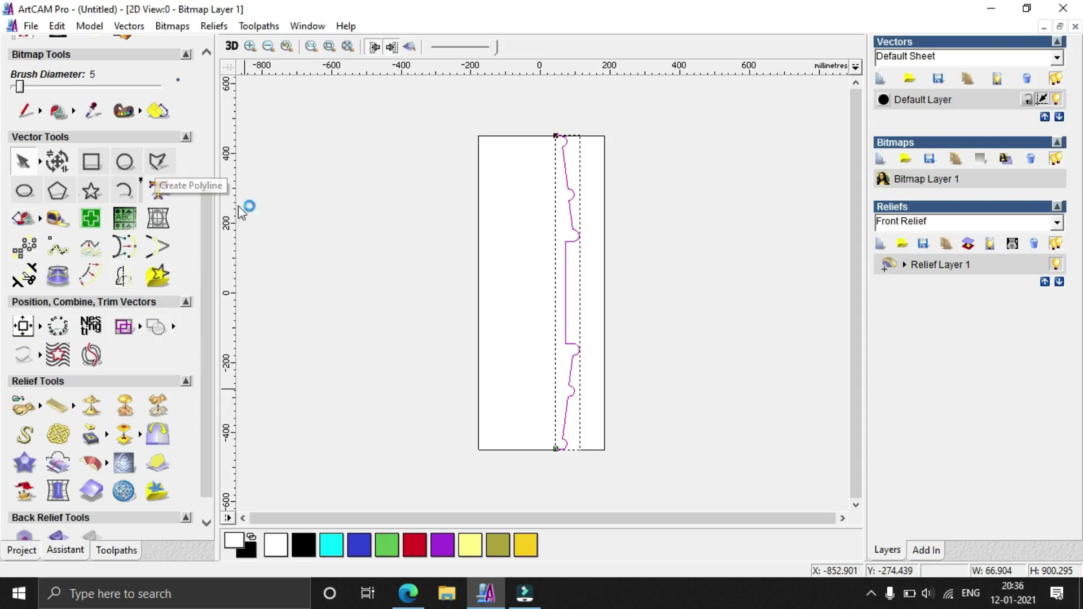
left_click(477, 449)
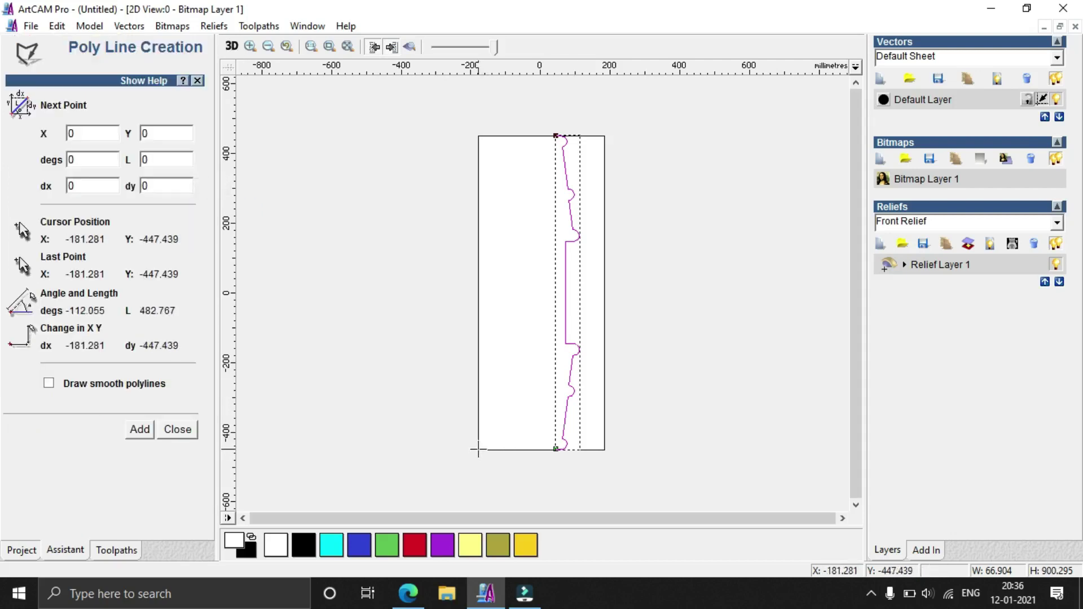
left_click(604, 450)
key("Escape")
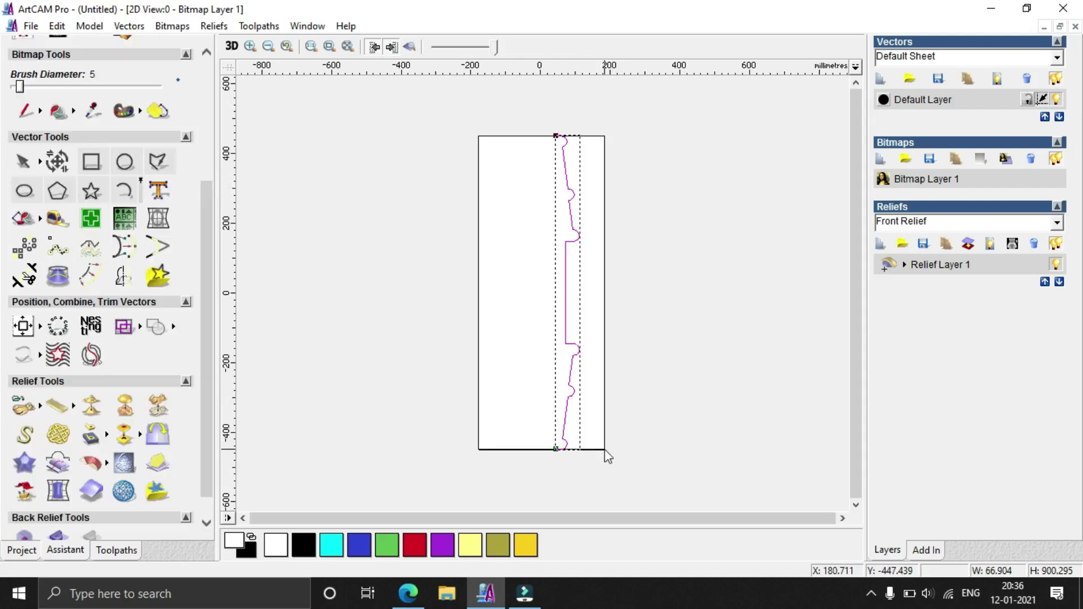
Resize the bottom-edge line to a width of 360 mm.
left_click(54, 167)
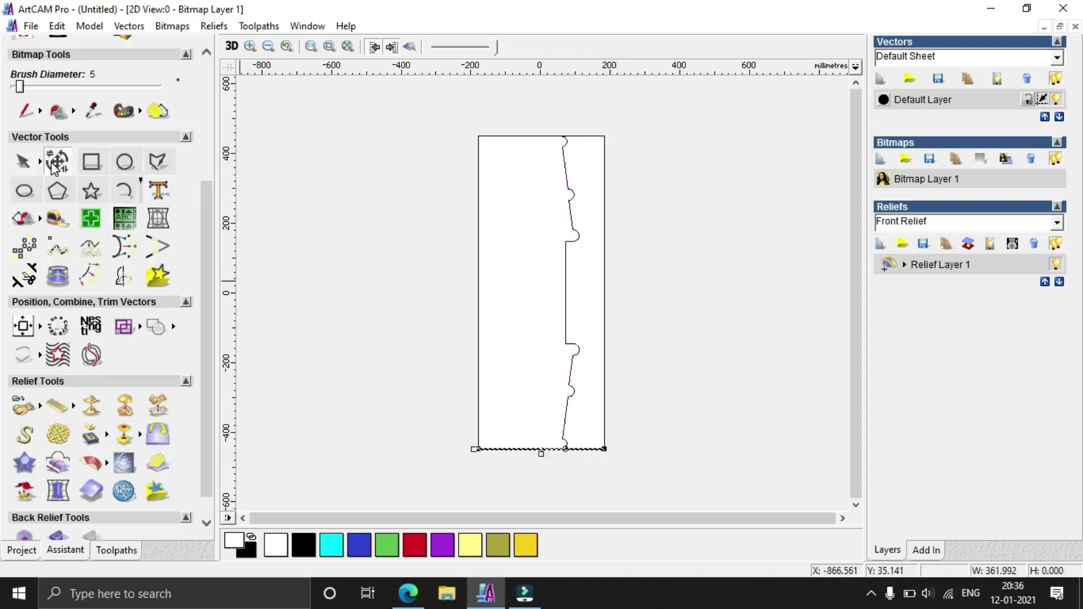
double_click(159, 219)
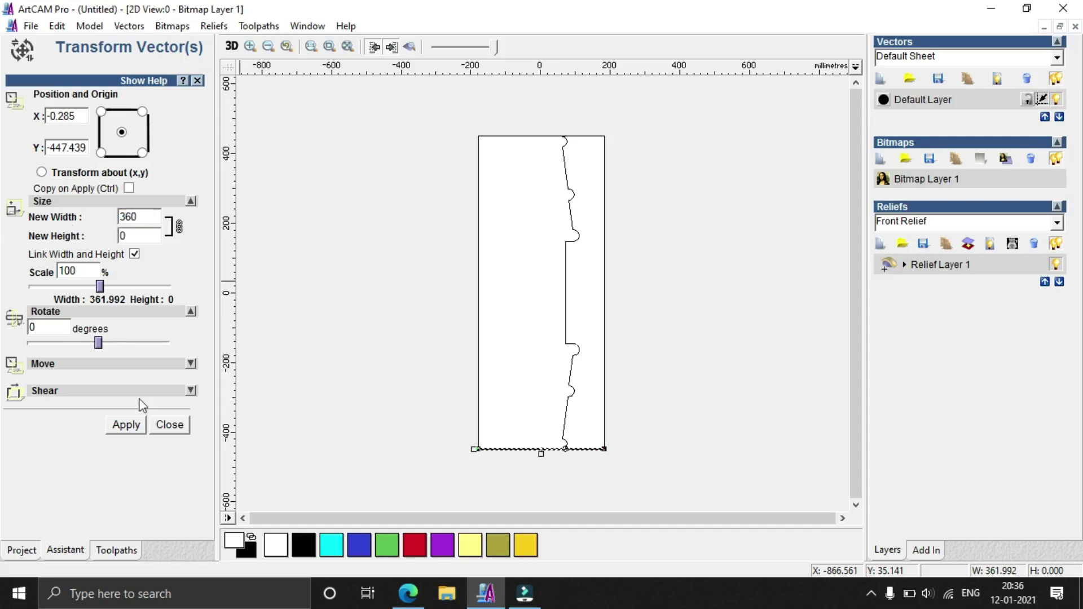
left_click(133, 424)
left_click(183, 424)
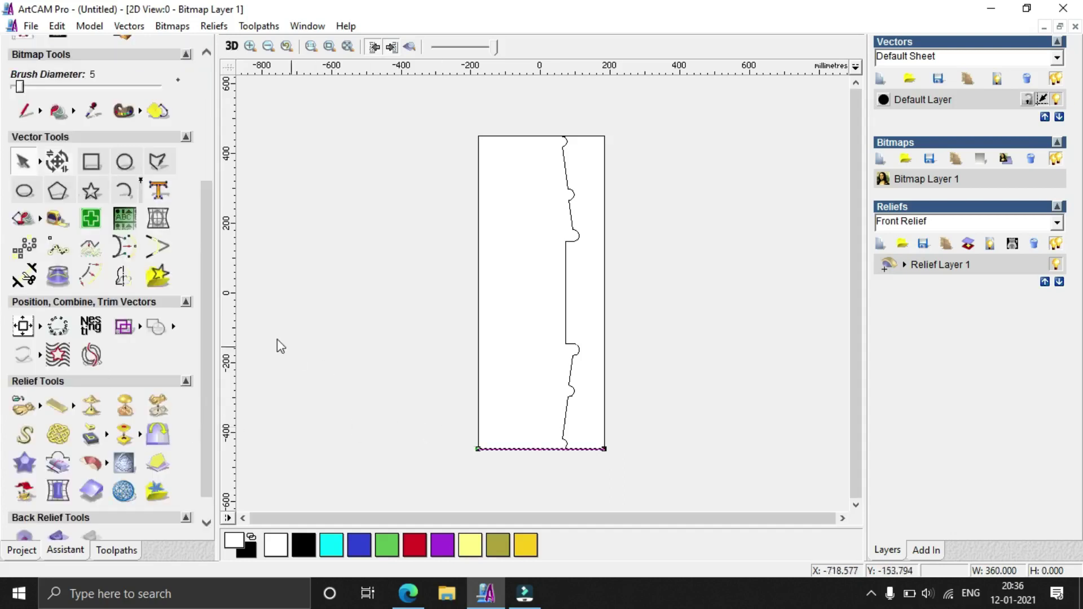
Offset the bottom-edge line by 900 mm outwards/right with sharp corners, keeping the original.
left_click(86, 284)
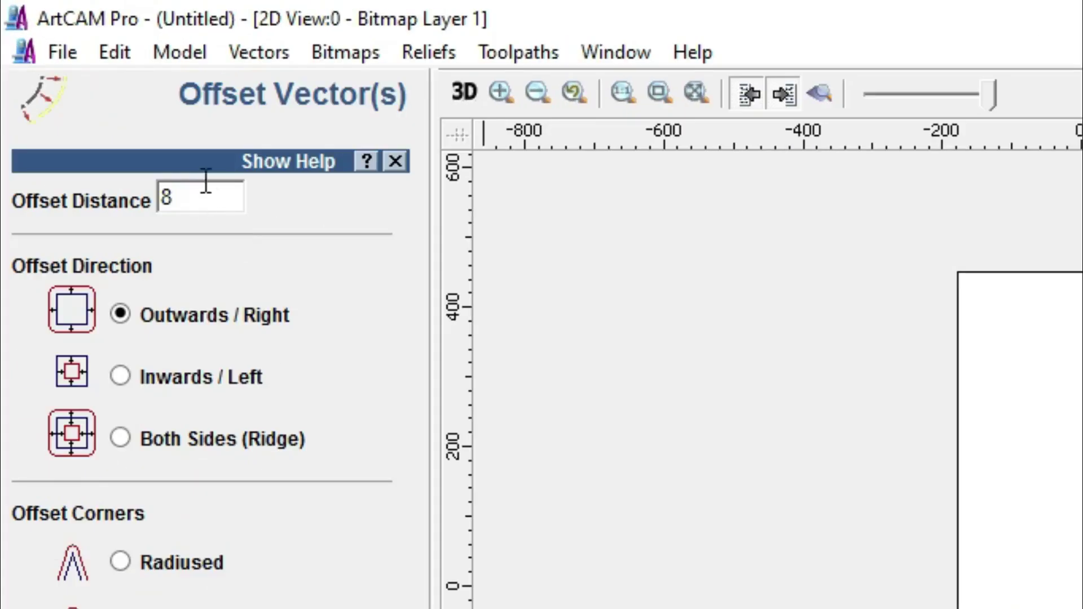
type("900")
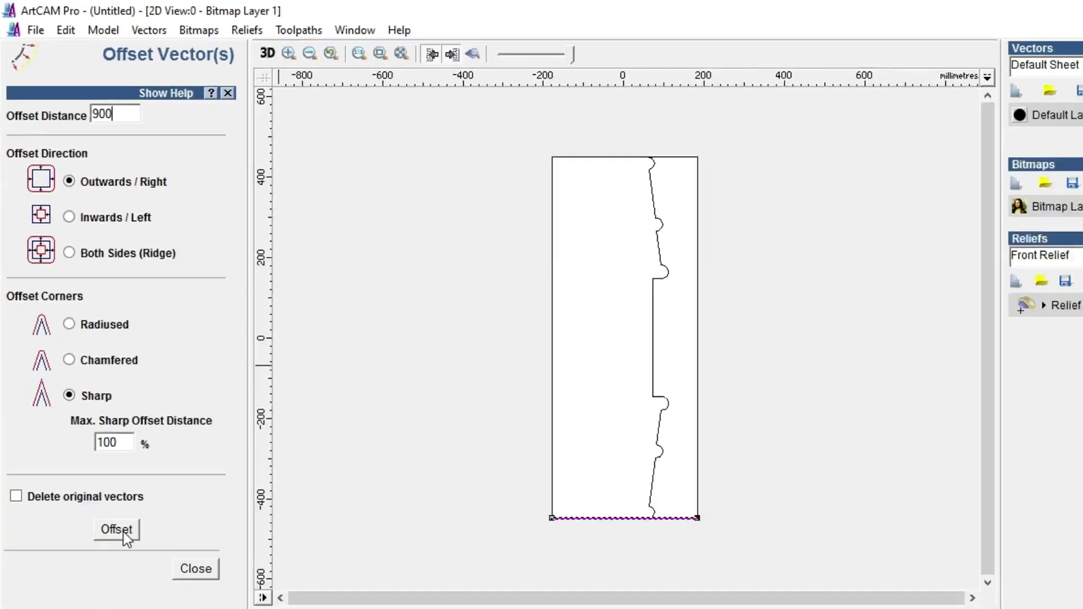
left_click(104, 459)
scroll(607, 423, "down", 2)
Select both horizontal lines and centre them on the sheet so they lie along its top and bottom edges.
left_click_drag(605, 445, 457, 284)
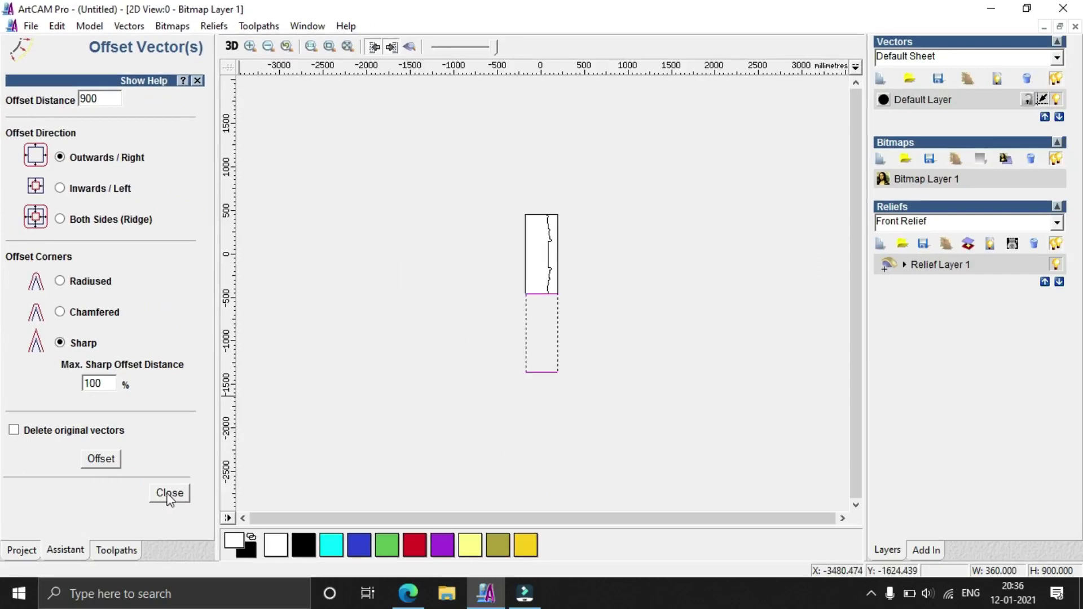
left_click(170, 494)
key("Delete")
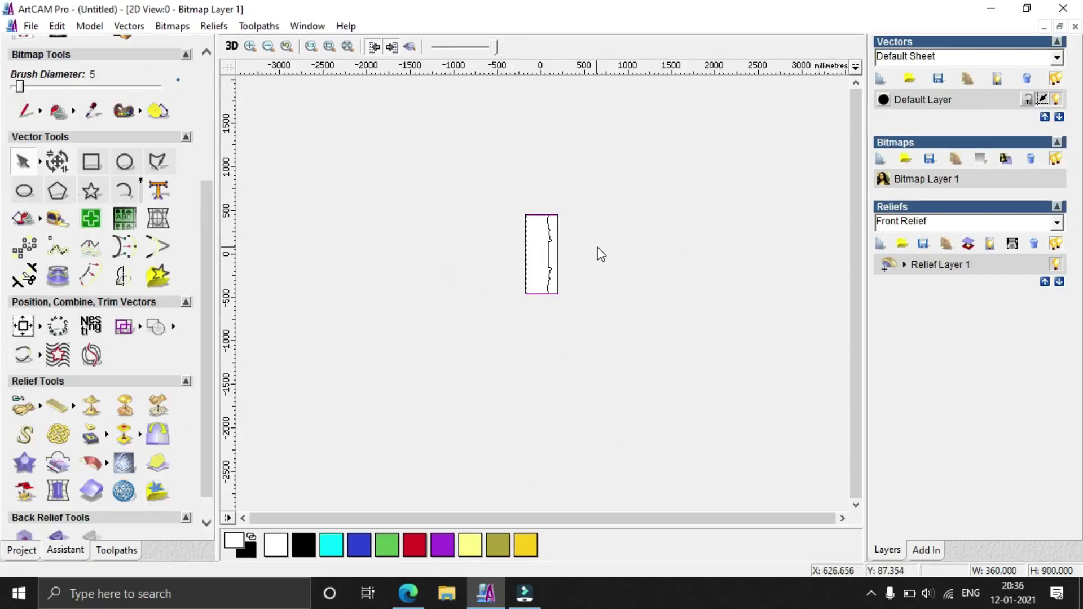
Start a Two Rail Sweep with the top-edge line as top drive rail and the bottom-edge line as bottom drive rail.
left_click_drag(486, 188, 630, 225)
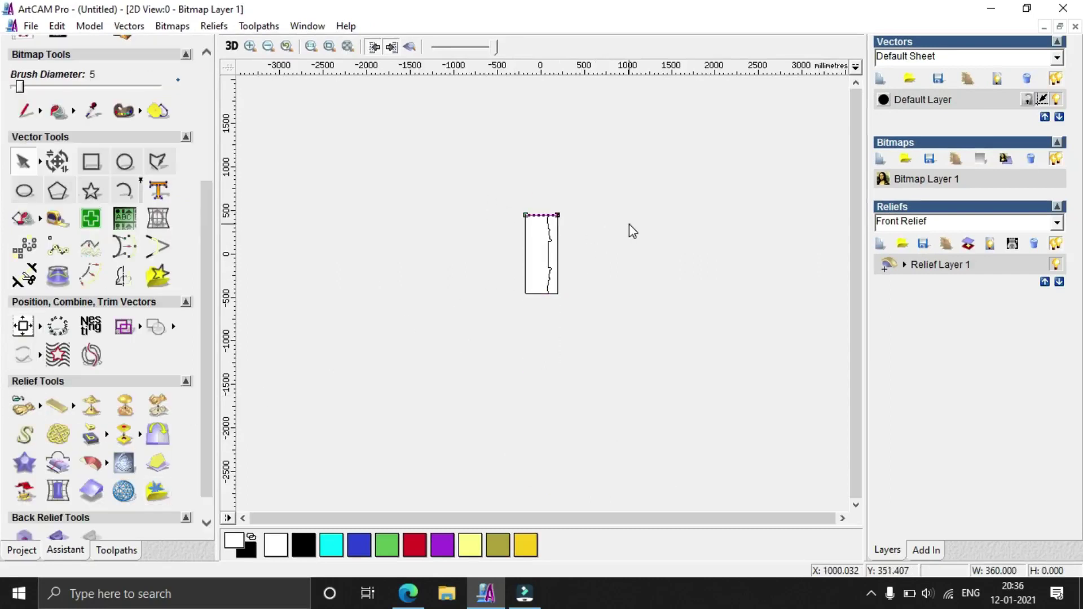
left_click(108, 460)
left_click(197, 460)
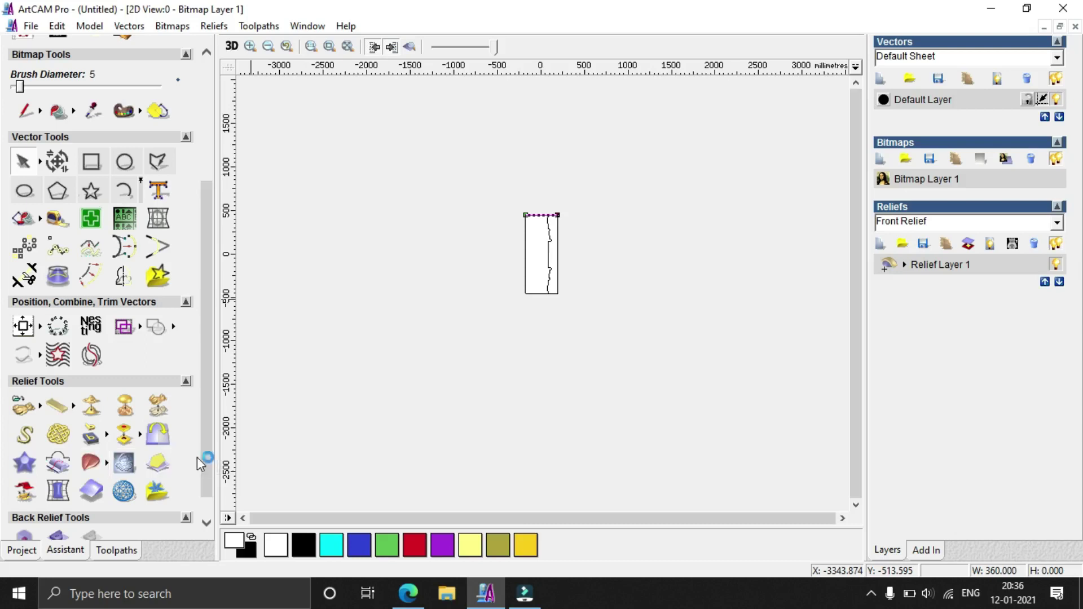
left_click(155, 125)
left_click(542, 293)
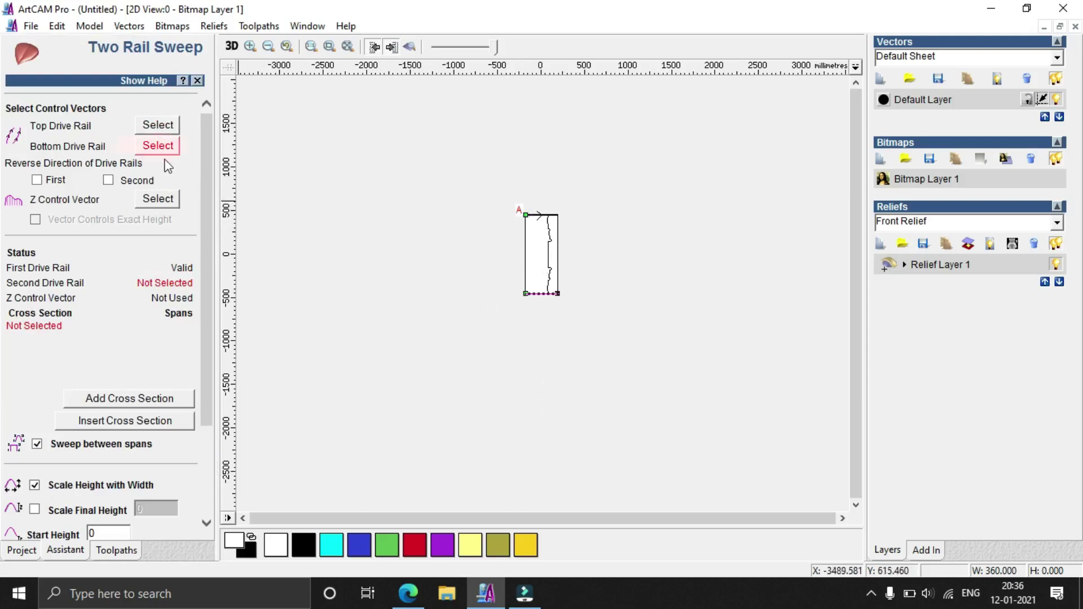
left_click(158, 145)
Add the joined profile as the sweep's cross section and calculate the relief with the Add combine mode.
left_click(549, 269)
left_click(147, 398)
scroll(207, 308, "down", 3)
left_click(115, 528)
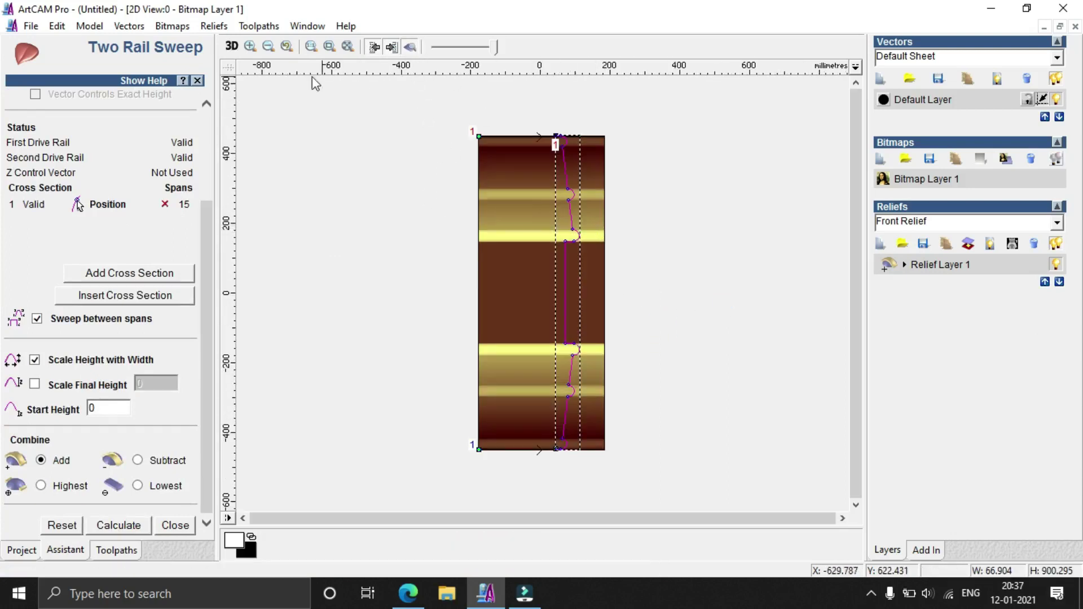
Inspect the swept relief in 3D, then return to the 2D view and leave the sweep.
left_click(231, 47)
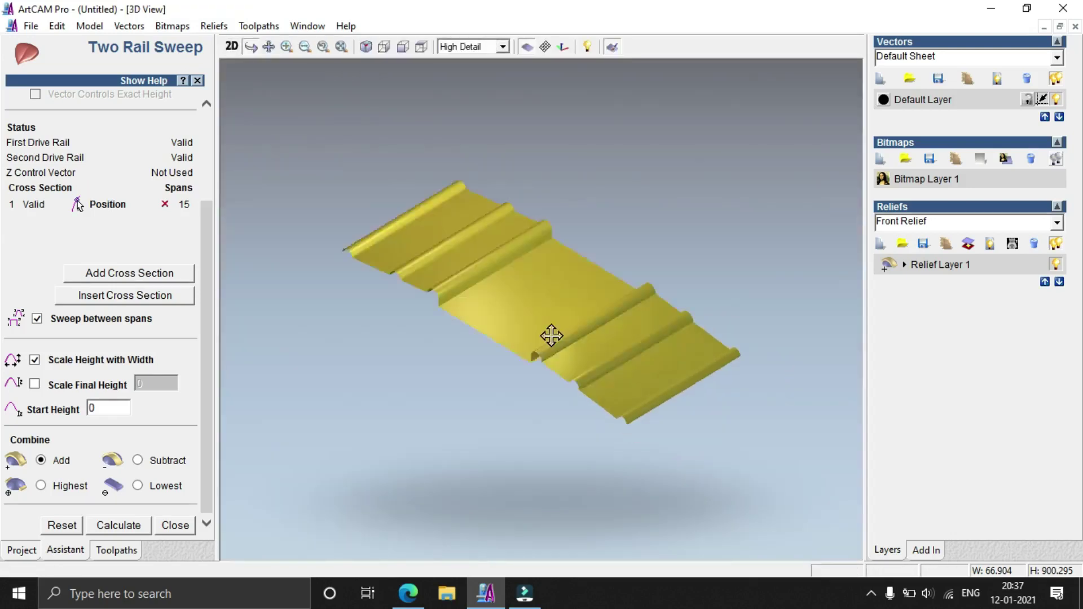
left_click(231, 46)
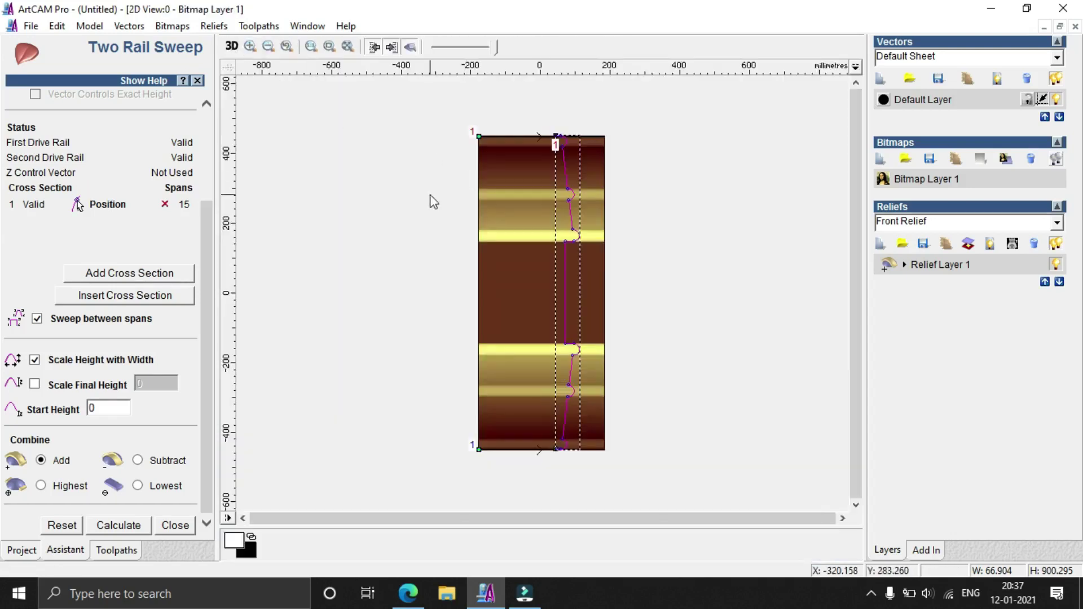
left_click(182, 527)
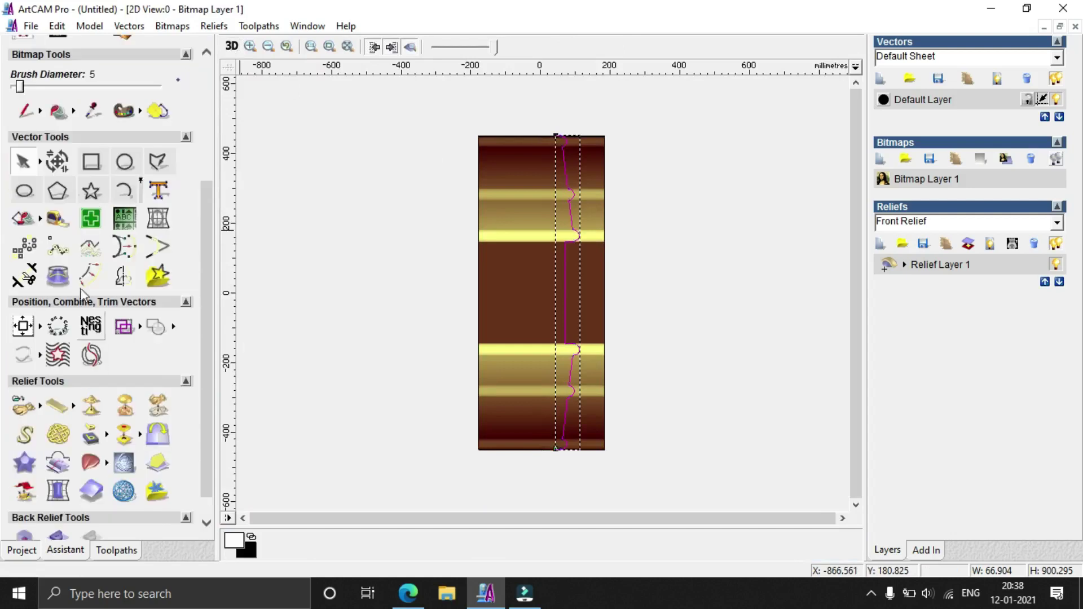
Draw a vertical 900 mm polyline down the sheet's left edge from corner to corner and check its height.
key("d")
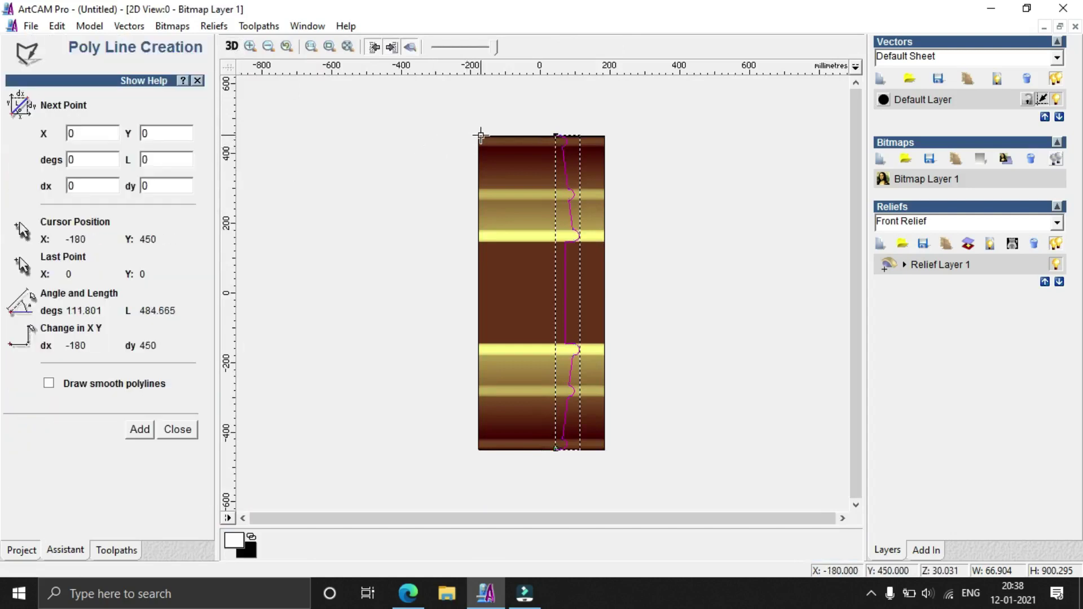
left_click(478, 135)
left_click(478, 450)
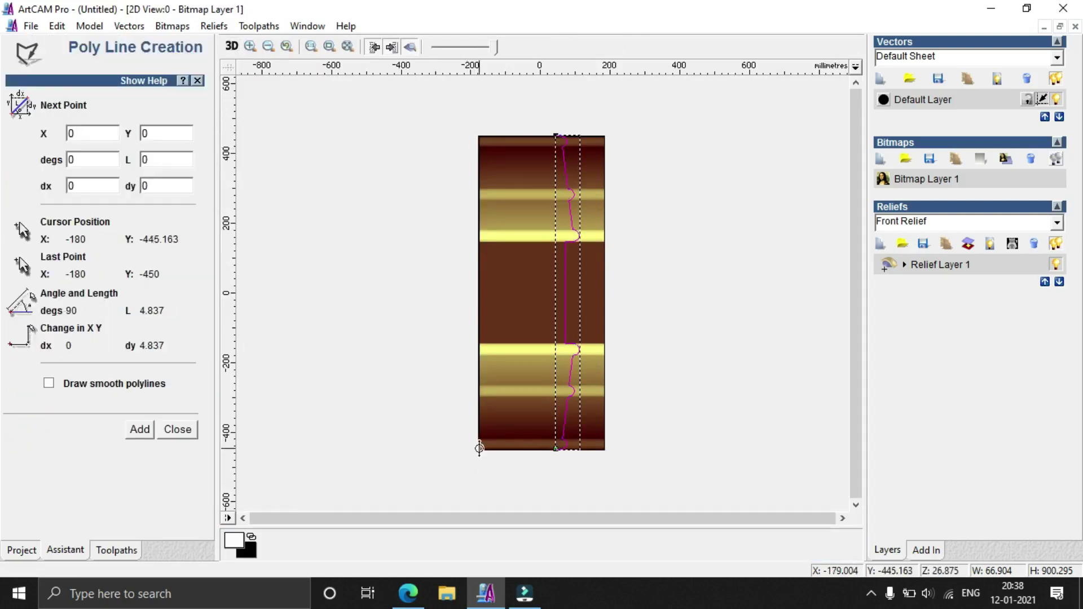
key("Escape")
left_click(61, 165)
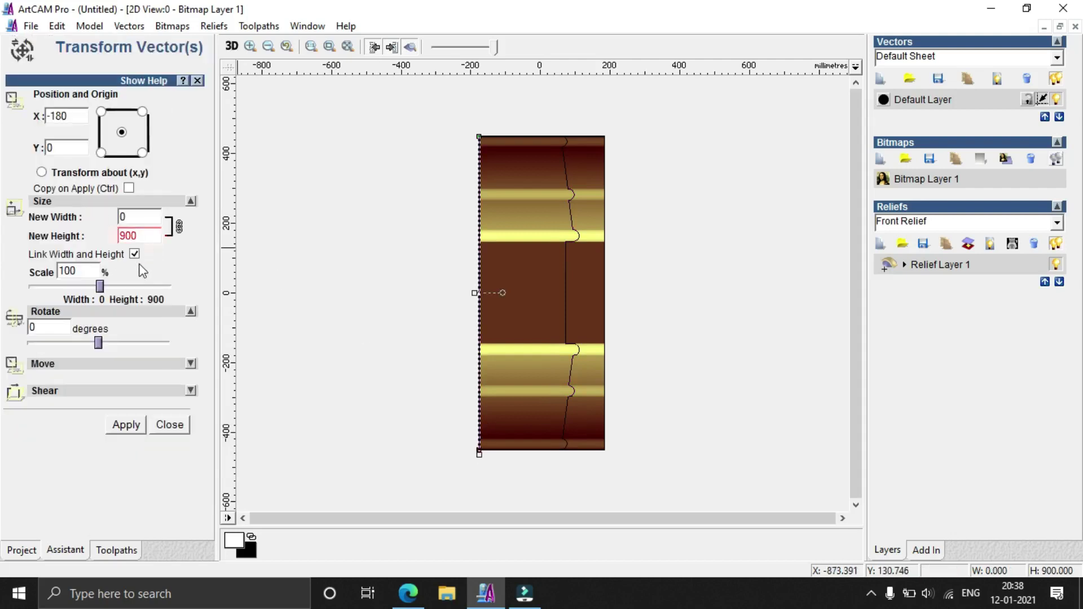
left_click(175, 427)
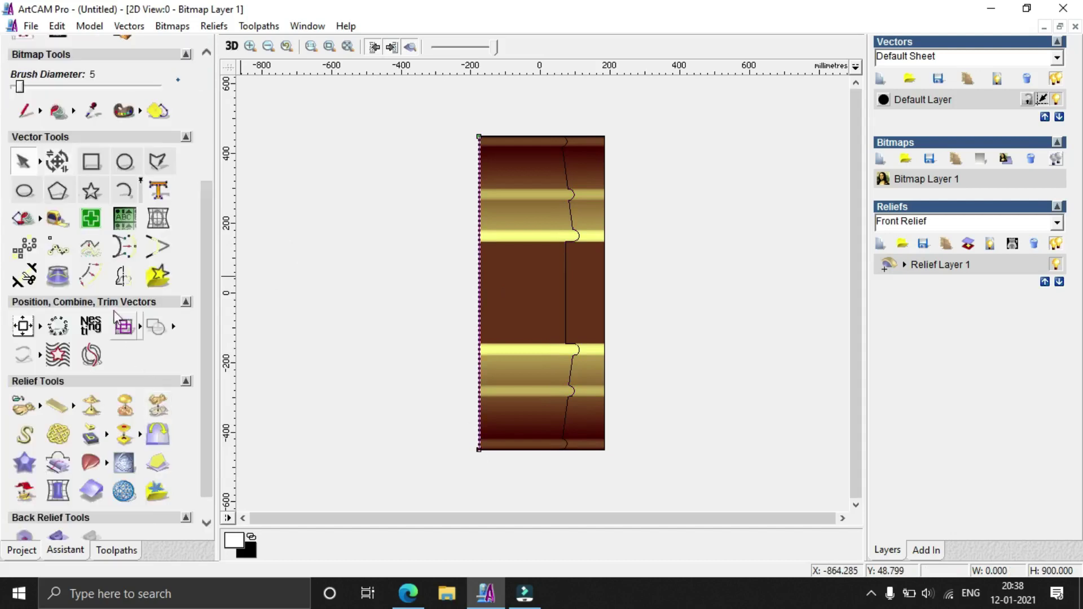
Offset the left-edge line by 360 mm outwards/right with sharp corners and centre both lines onto the sheet's side edges.
left_click(91, 276)
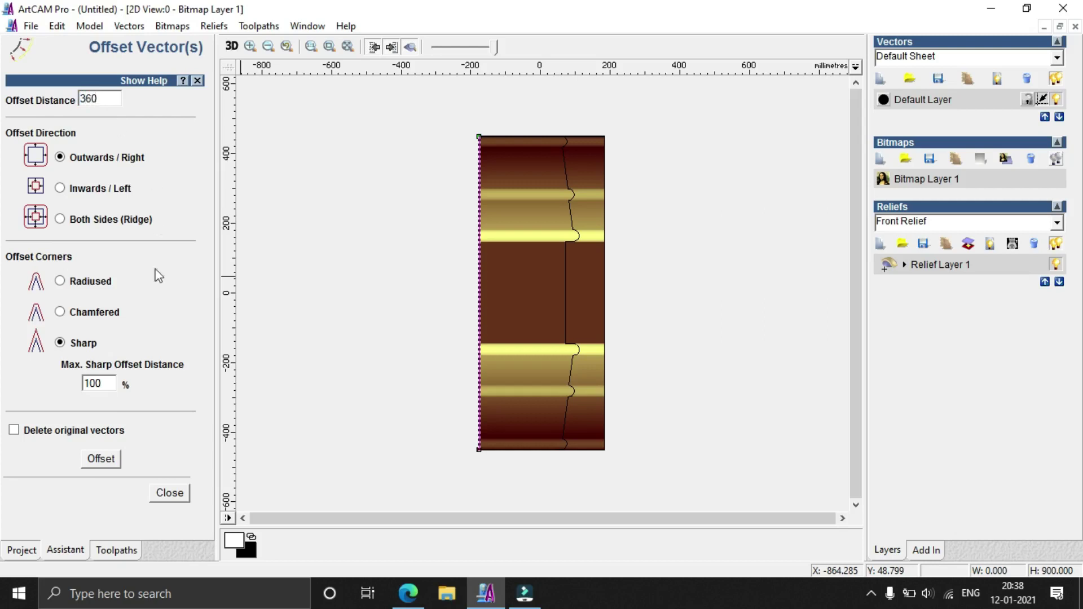
left_click(102, 459)
left_click_drag(328, 117, 487, 488)
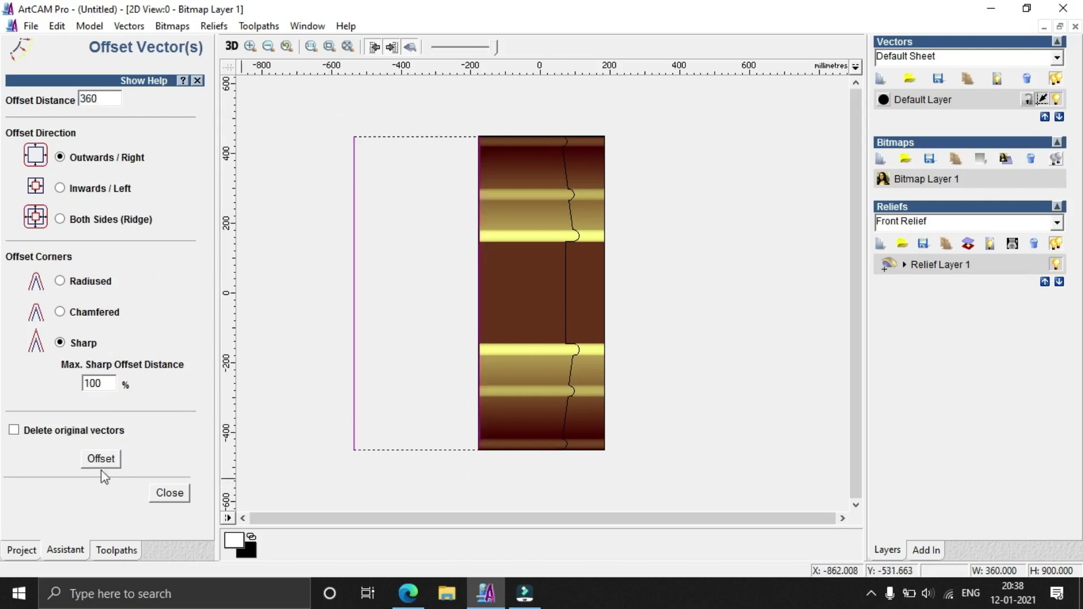
left_click(168, 493)
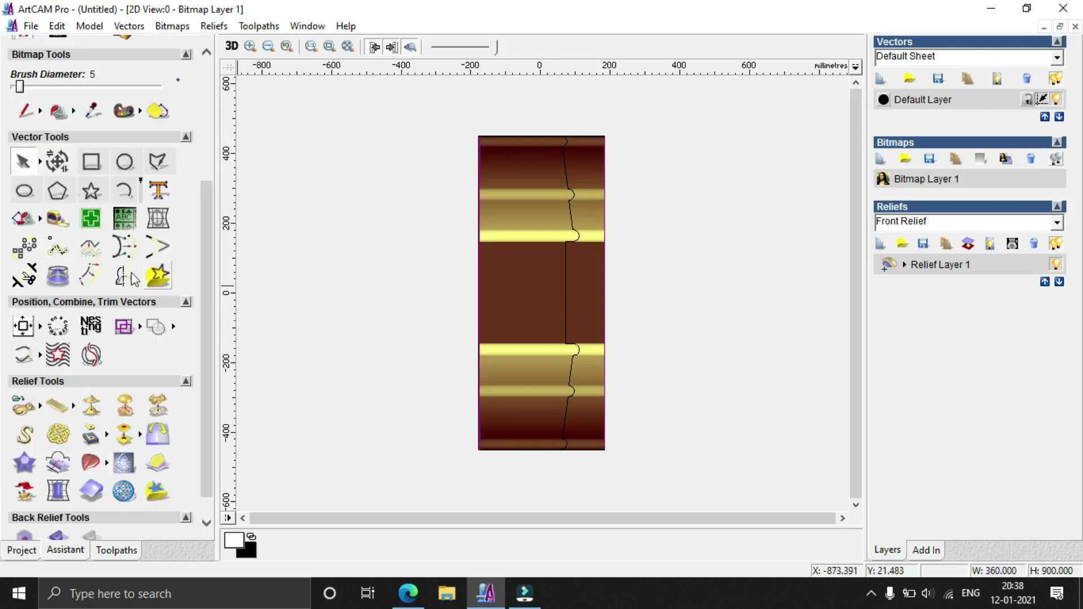
Draw a straight horizontal polyline about 84 mm long from the sheet's left edge along the upper bright moulding band.
left_click(152, 169)
scroll(489, 264, "up", 1)
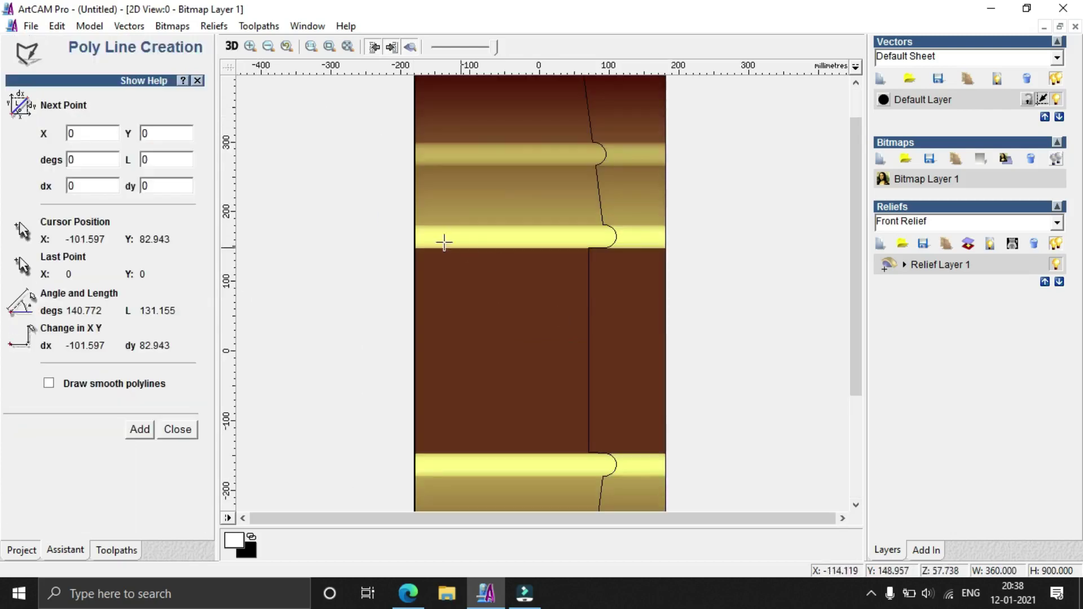
left_click(415, 227)
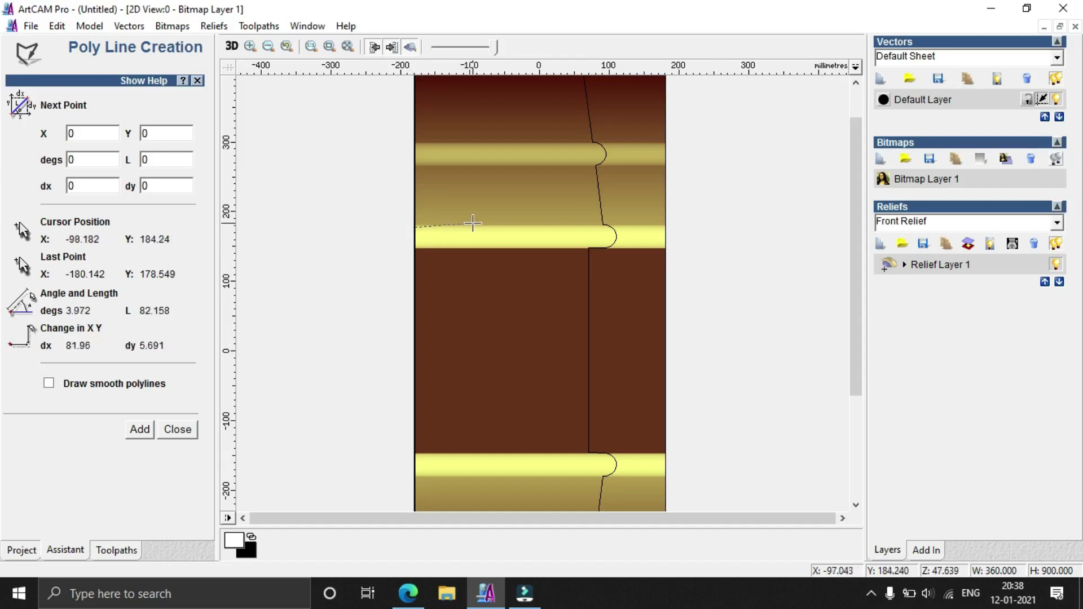
left_click(472, 229)
key("Escape")
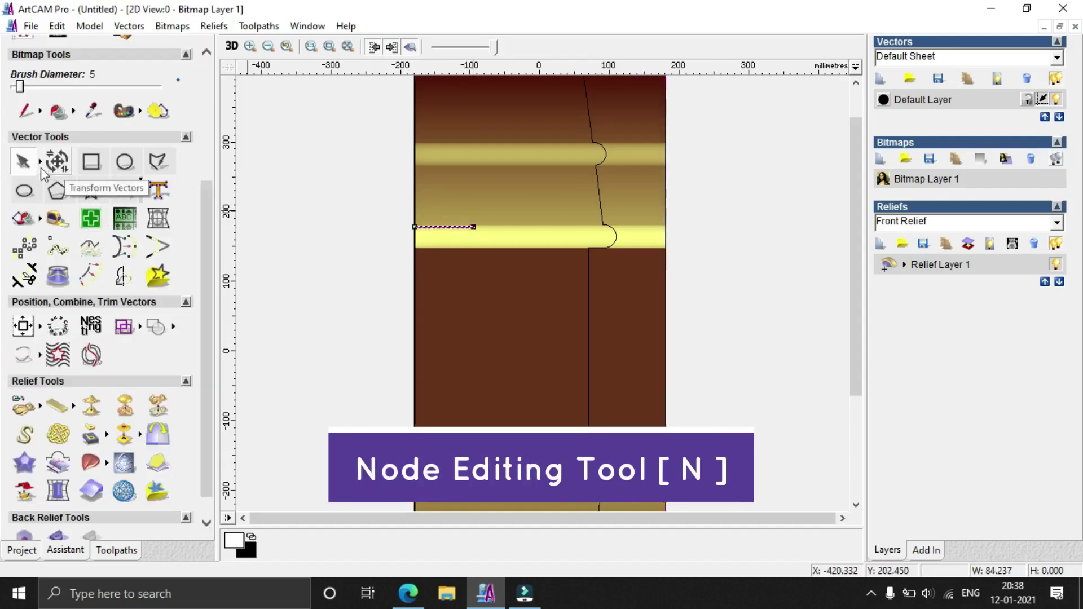
Convert the short line's span to an arc and flatten the arc to about 16 mm high.
key("n")
right_click(445, 232)
left_click(523, 294)
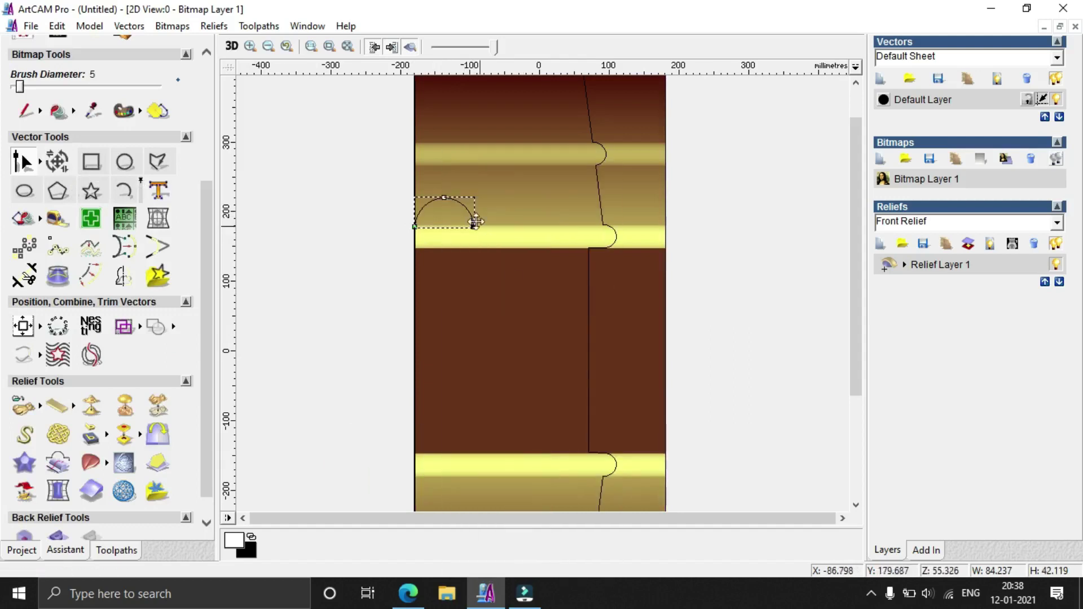
left_click_drag(446, 211, 443, 223)
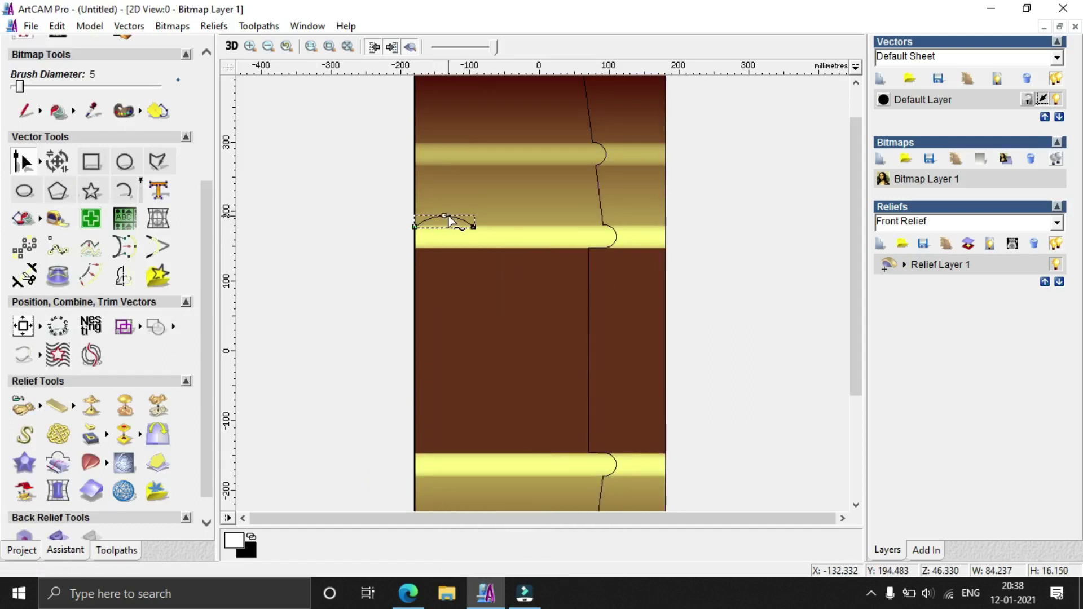
Block-copy the arc into 4 columns and 1 row with X and Y gaps of 0.
left_click(24, 253)
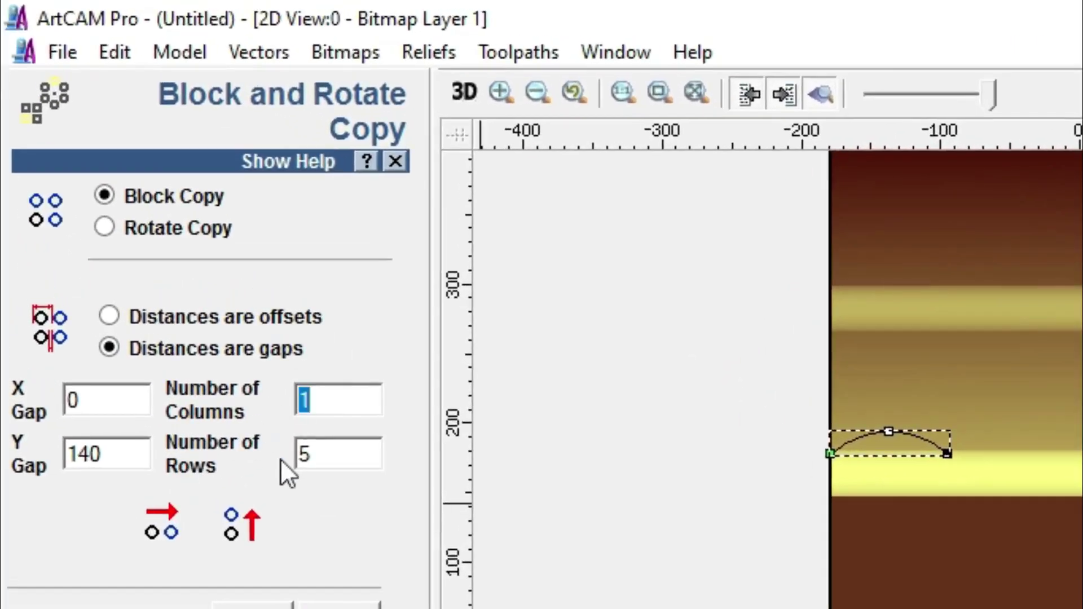
type("4")
key("Tab")
type("0")
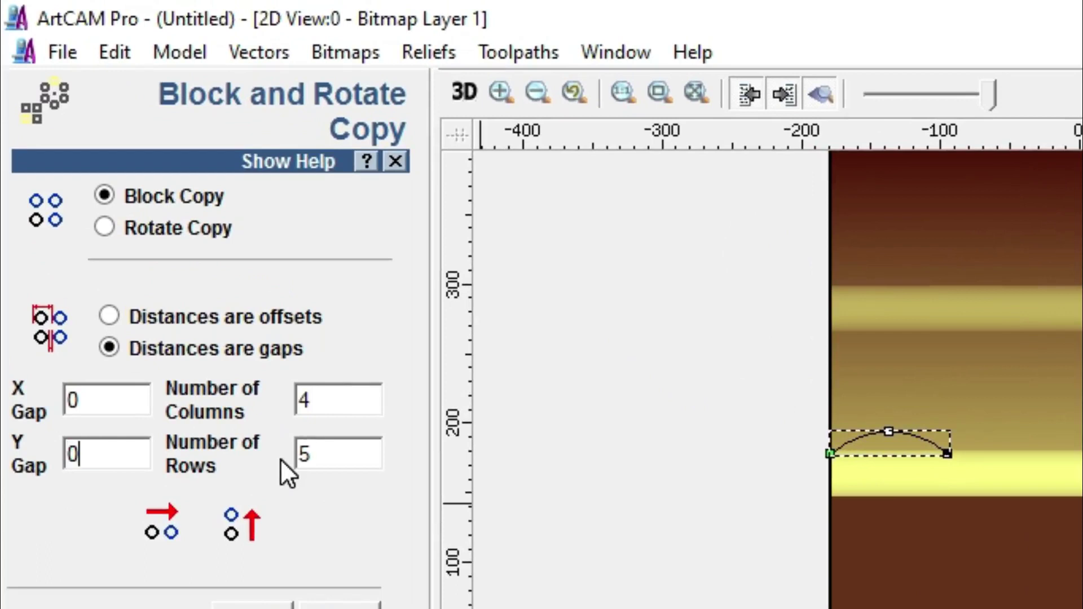
type("1")
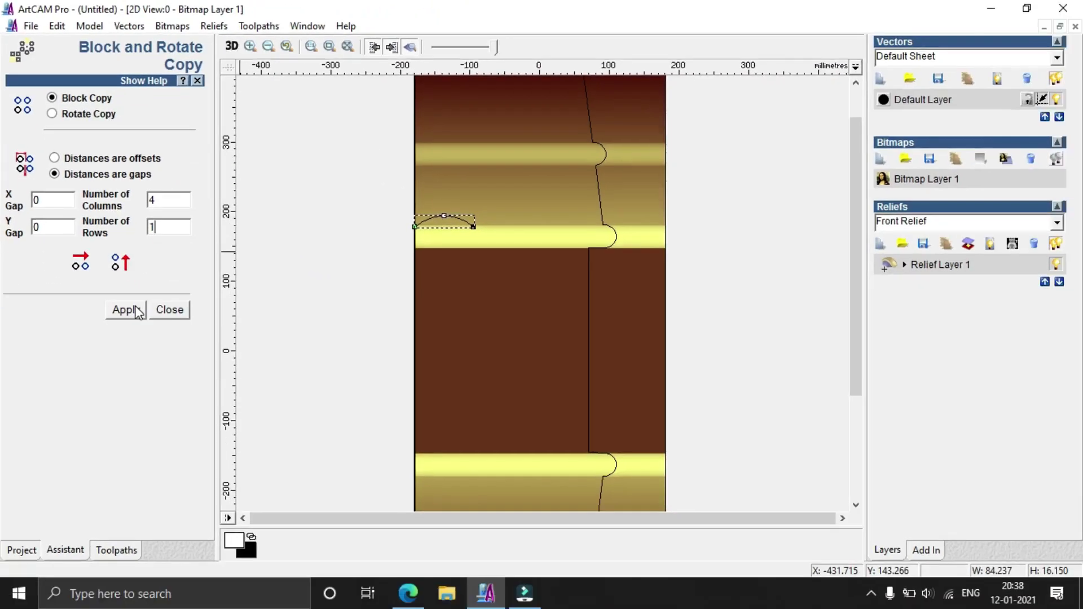
left_click(126, 311)
Select all four arcs and join them into one scalloped vector with a tolerance of 0.01.
left_click_drag(393, 202, 652, 241)
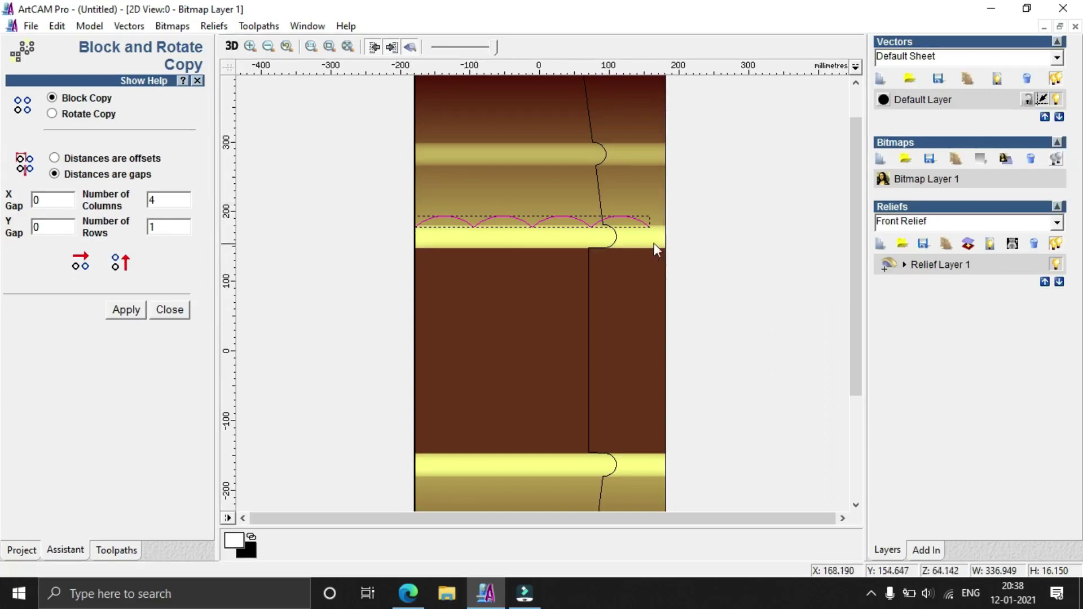
left_click(169, 309)
left_click(40, 354)
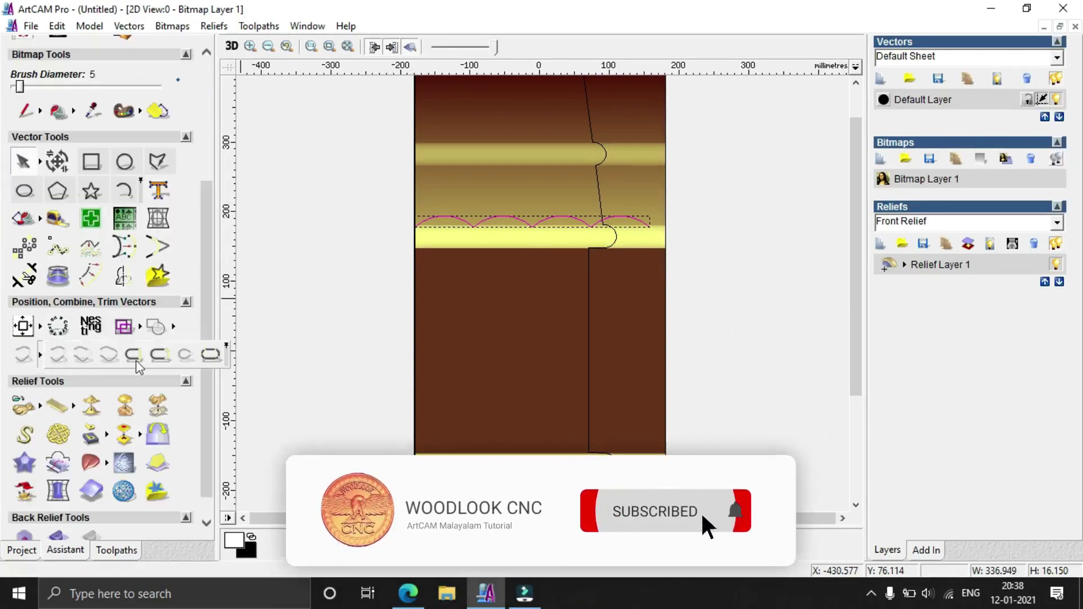
left_click(210, 357)
left_click(182, 242)
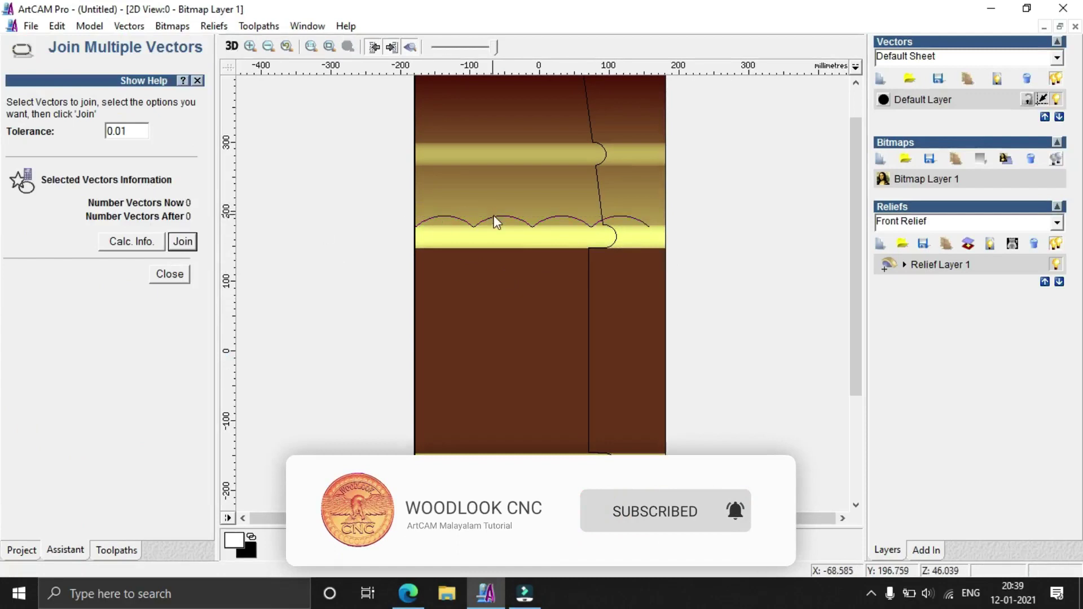
left_click(169, 274)
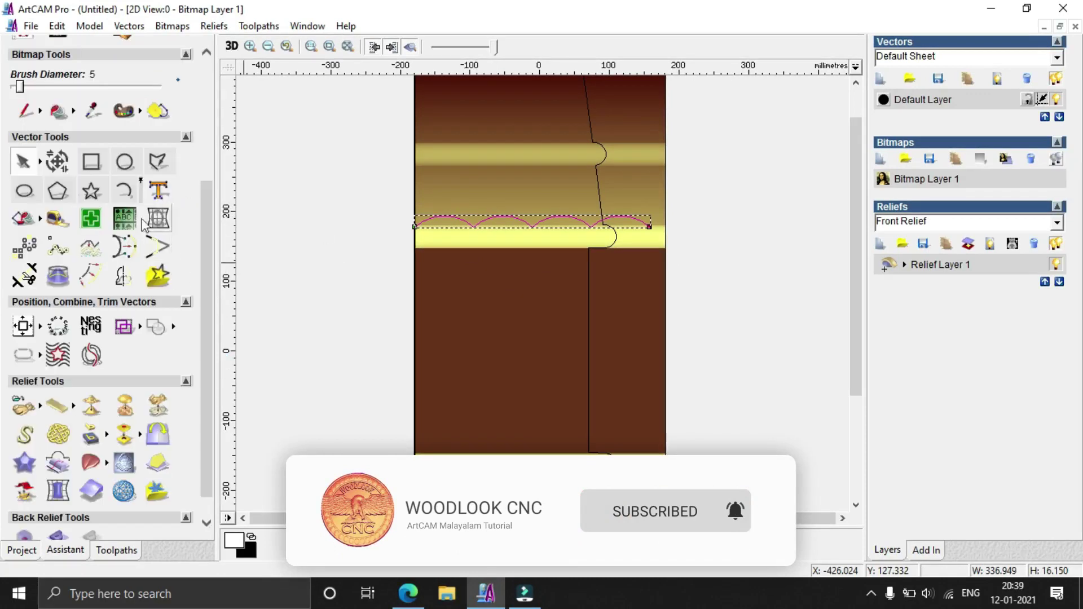
Resize the scalloped vector to 360 mm wide and 13 mm high with width and height unlinked.
left_click(58, 163)
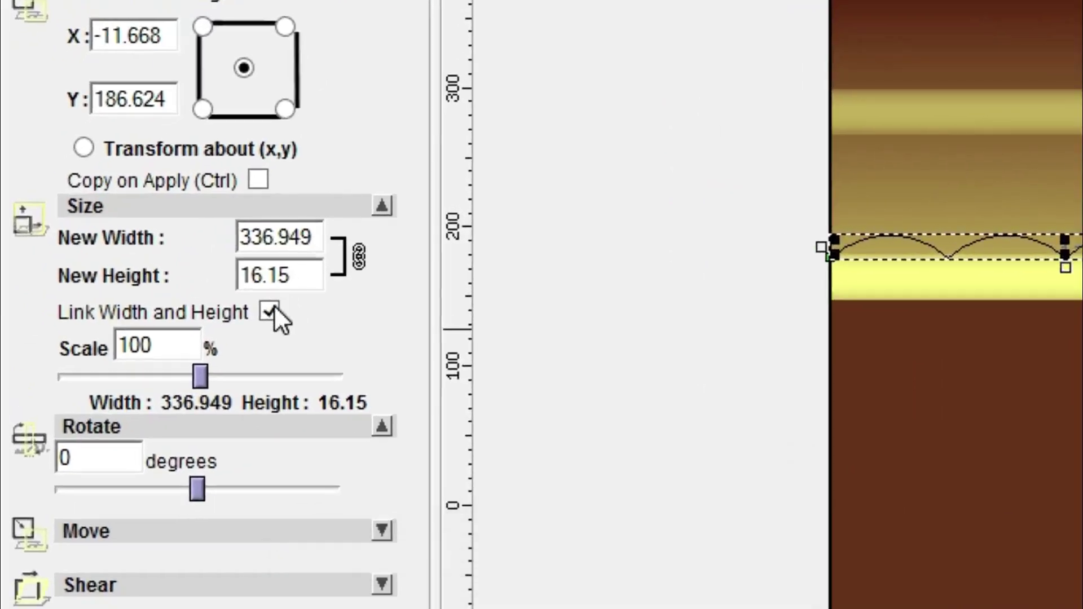
left_click(273, 312)
double_click(338, 243)
type("360")
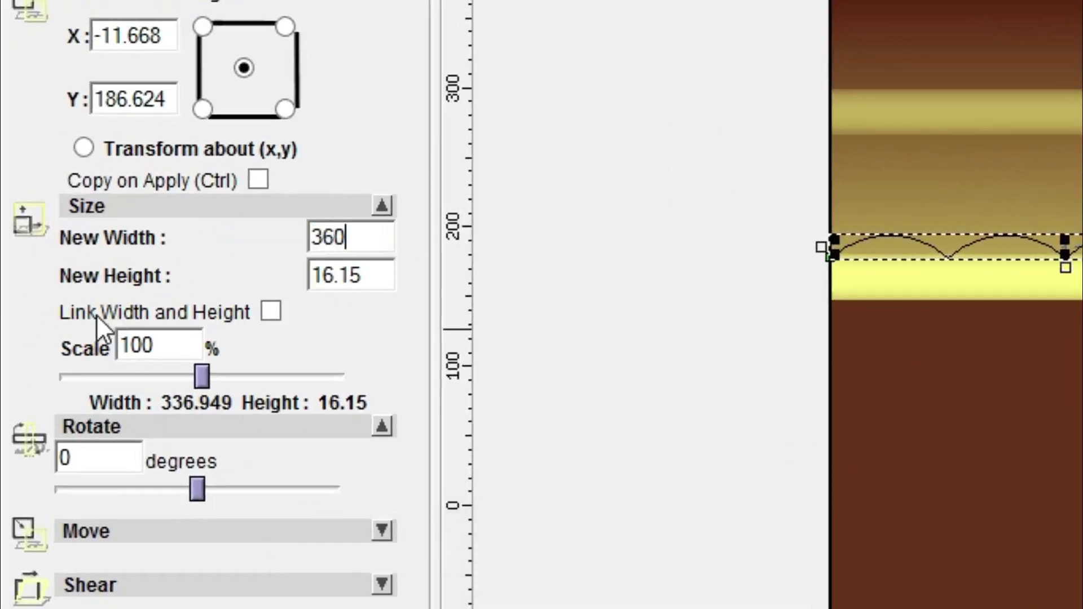
double_click(366, 282)
type("13")
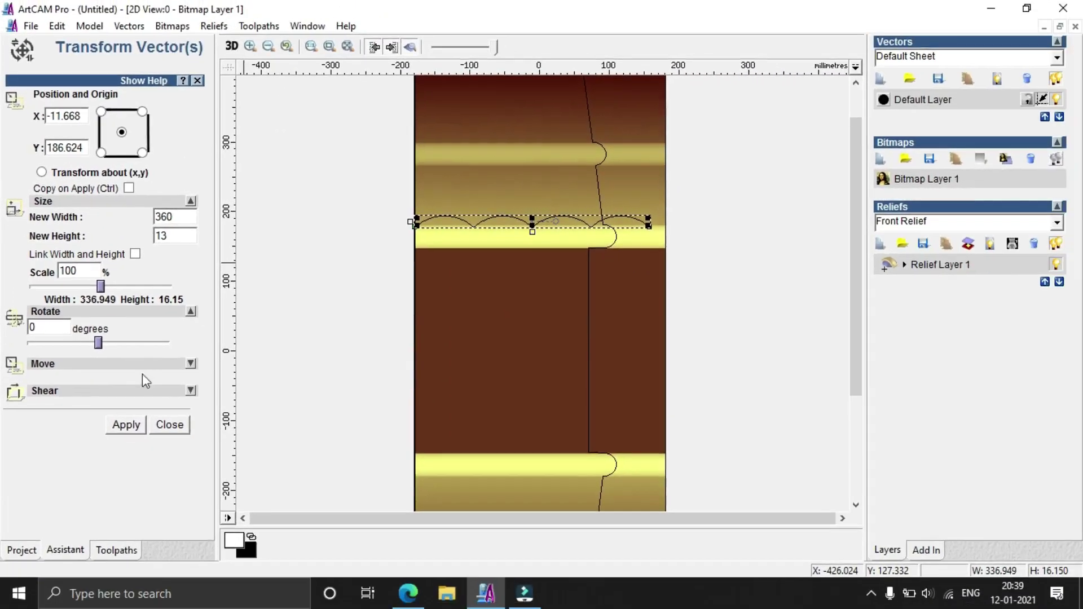
left_click(150, 467)
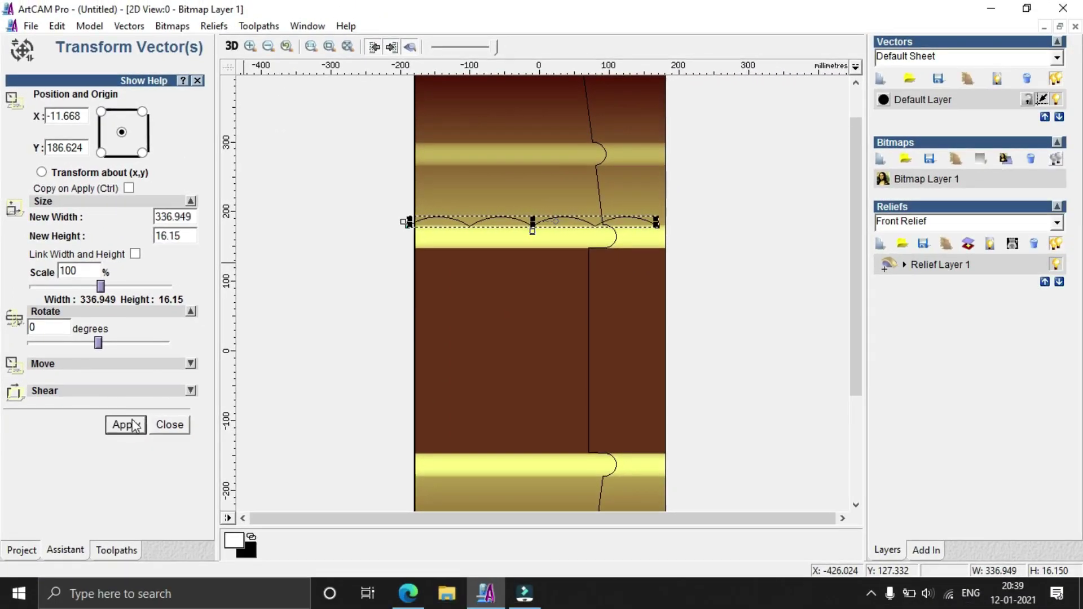
left_click(201, 467)
Shift the scalloped vector right across the sheet width and mirror it vertically about its centre without copying.
left_click(128, 281)
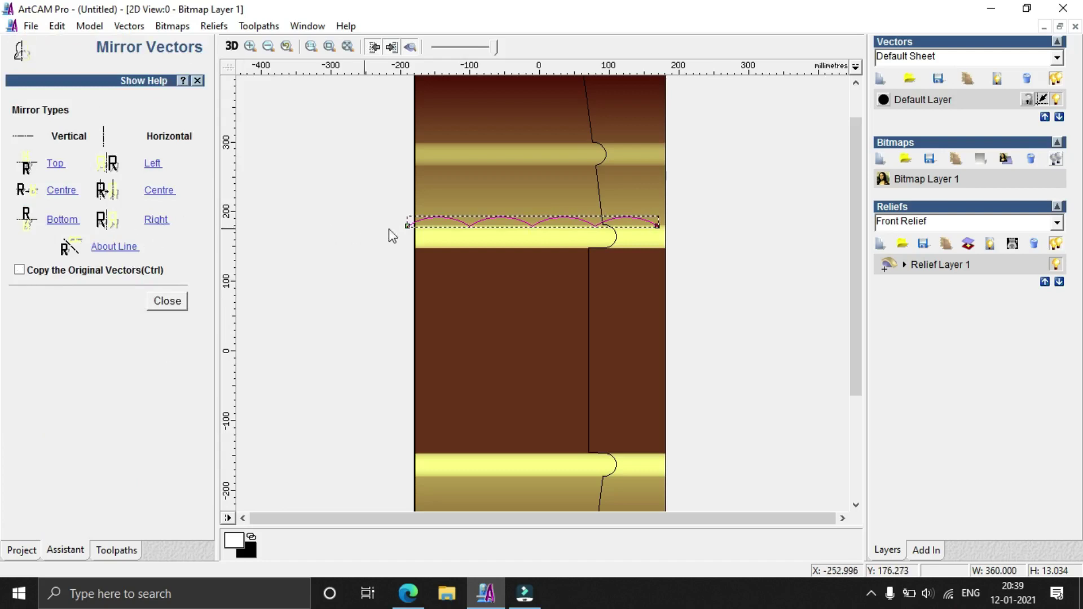
left_click_drag(506, 217, 516, 220)
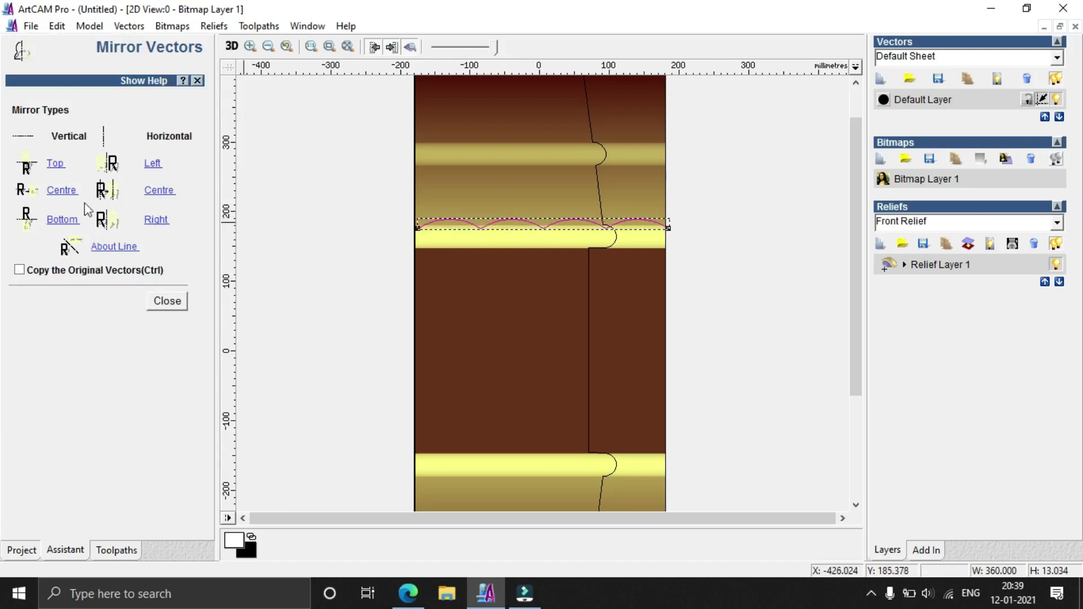
left_click(67, 195)
left_click(685, 266)
Start a Two Rail Sweep with the sheet's left-edge line as top drive rail and the right-edge line as bottom drive rail.
scroll(689, 222, "down", 2)
left_click(477, 192)
left_click(167, 301)
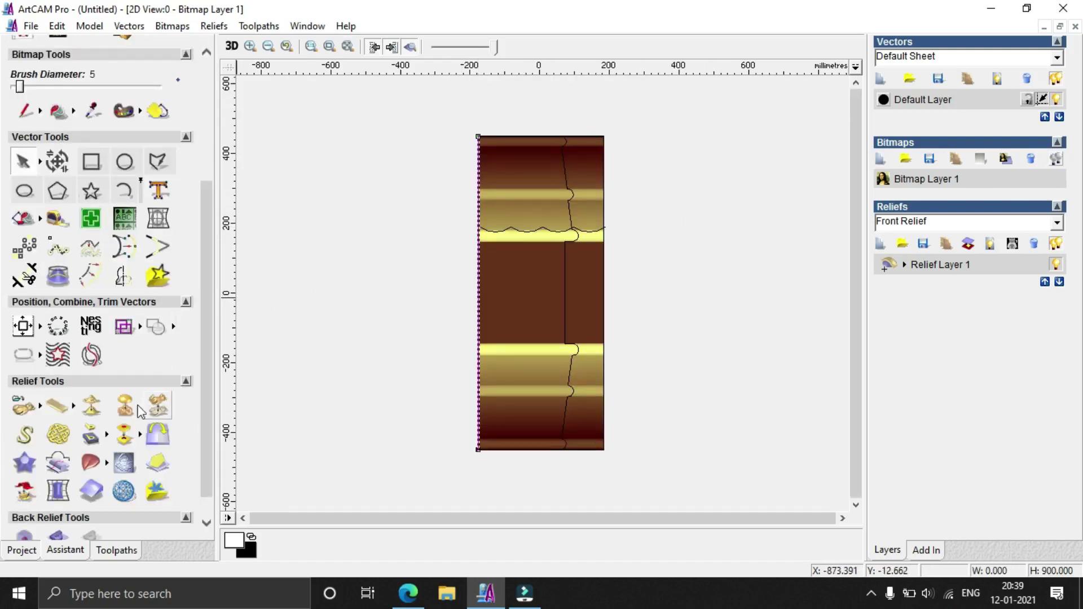
left_click(91, 462)
left_click(158, 125)
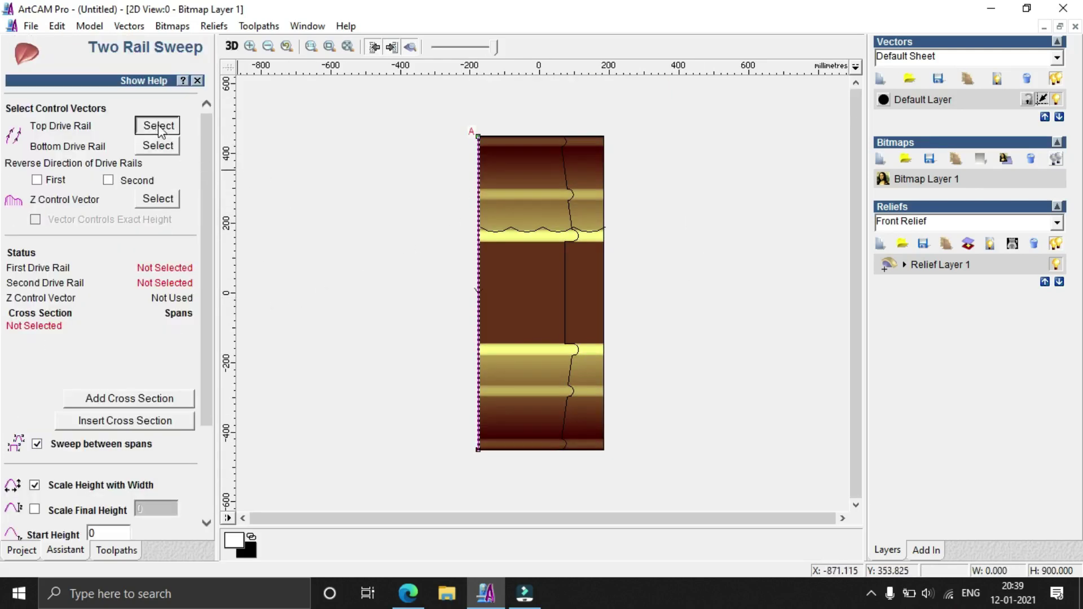
left_click(603, 164)
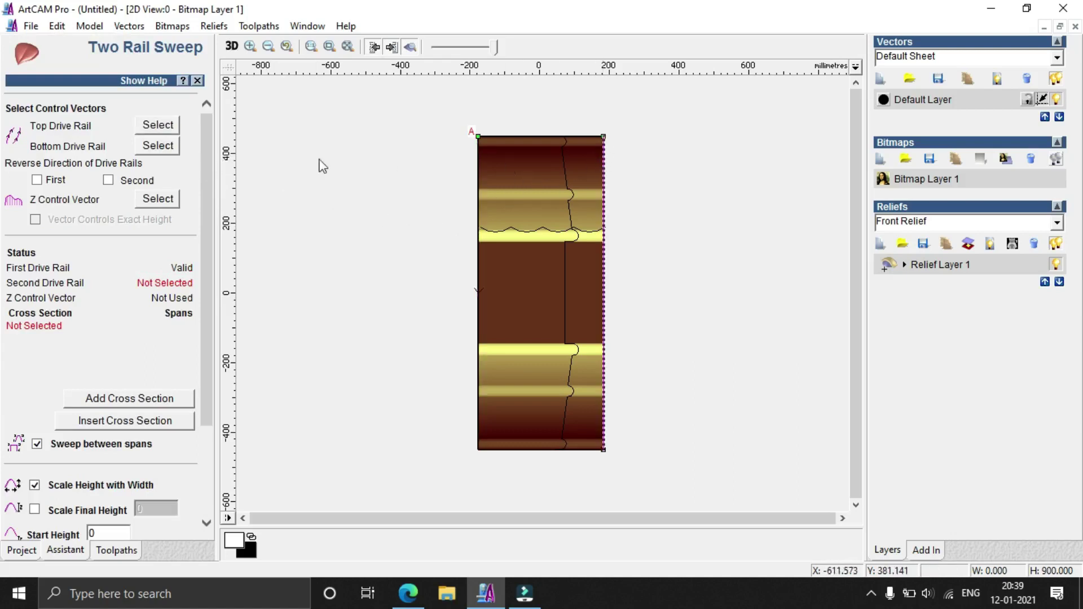
left_click(158, 145)
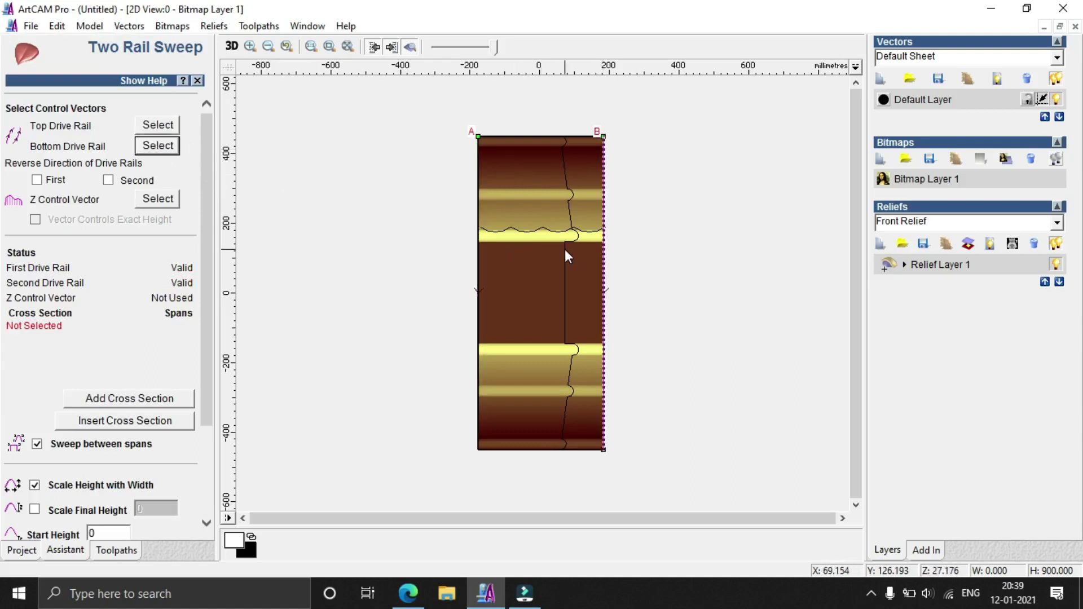
Add the scalloped vector as the sweep's cross section, calculate the relief with the Add combine mode, and leave the sweep.
left_click(535, 231)
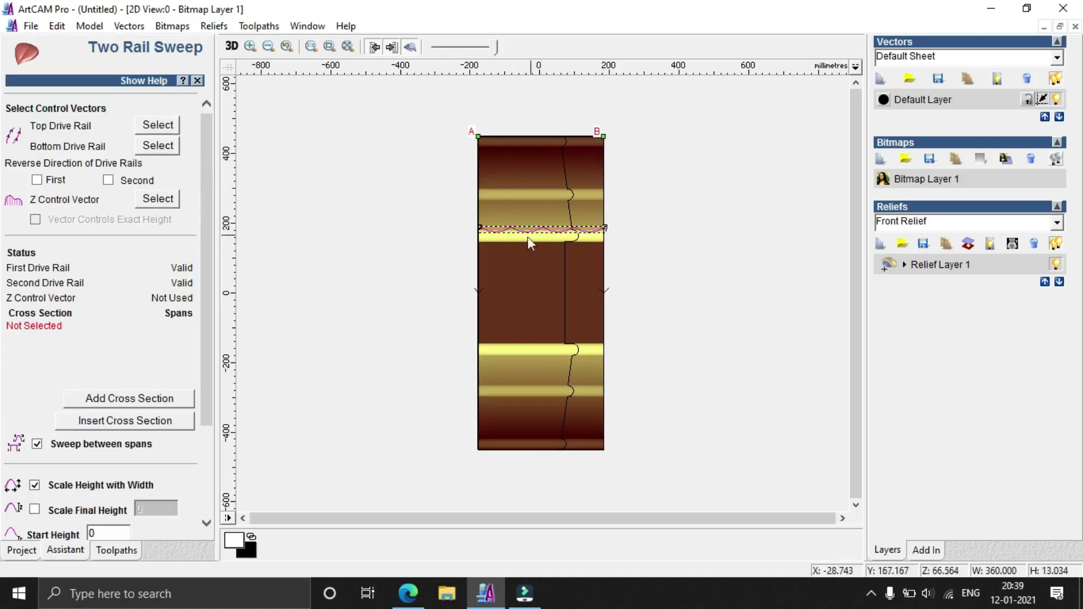
left_click(149, 399)
scroll(158, 489, "down", 3)
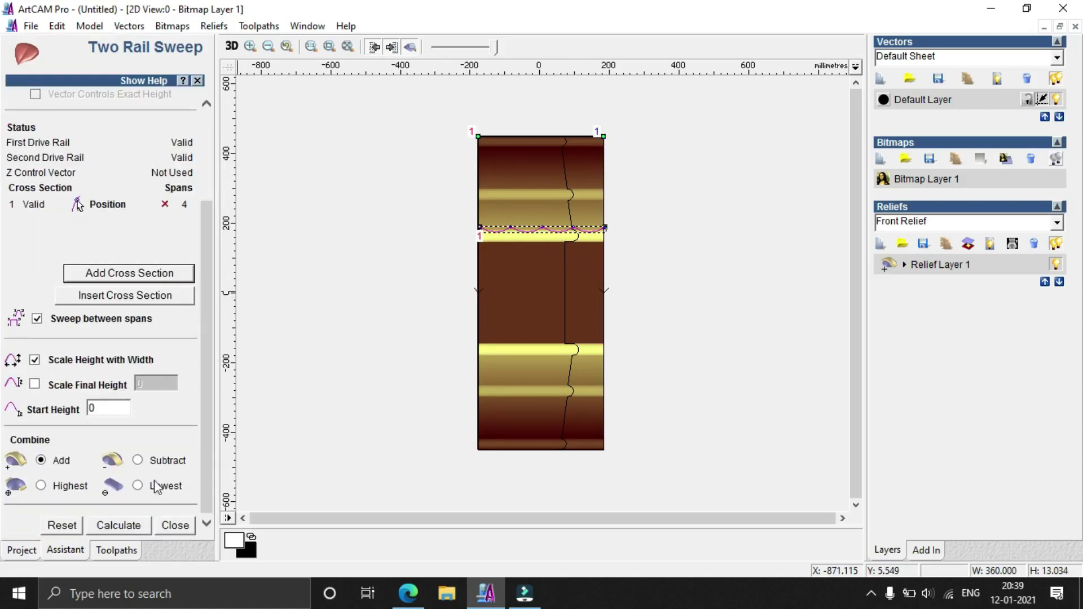
left_click(126, 528)
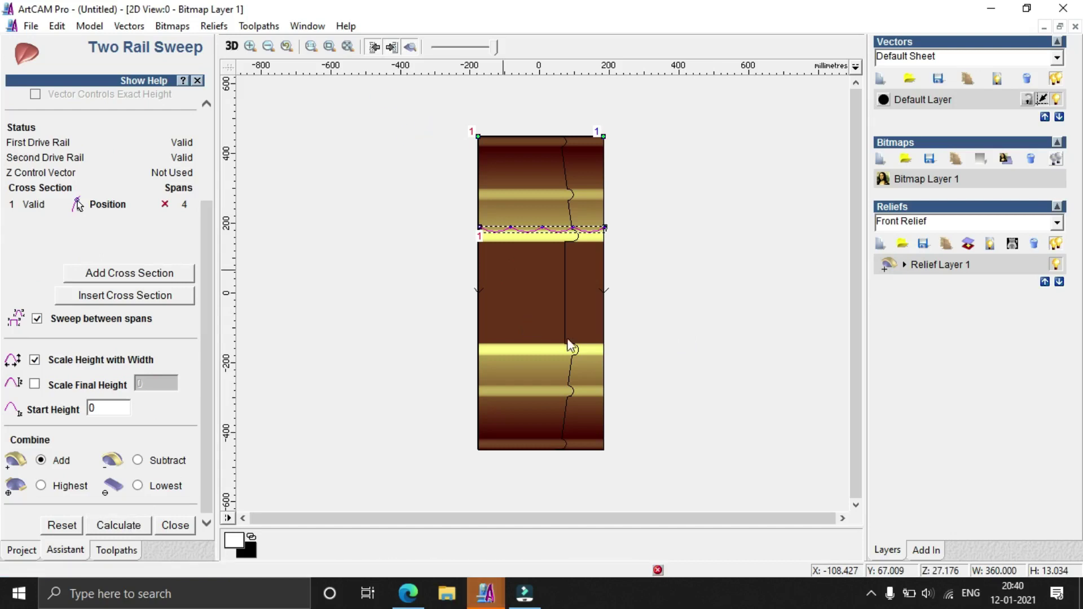
scroll(568, 289, "up", 2)
left_click(175, 525)
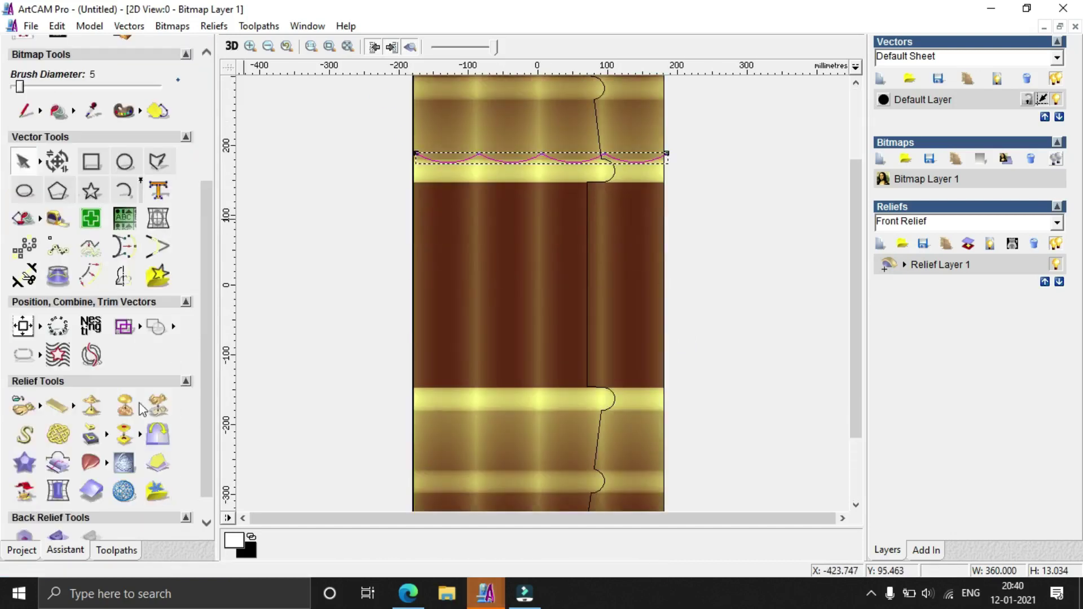
Draw a rectangle about 361 × 295 mm over the flat middle panel and zero the relief inside it.
left_click(92, 167)
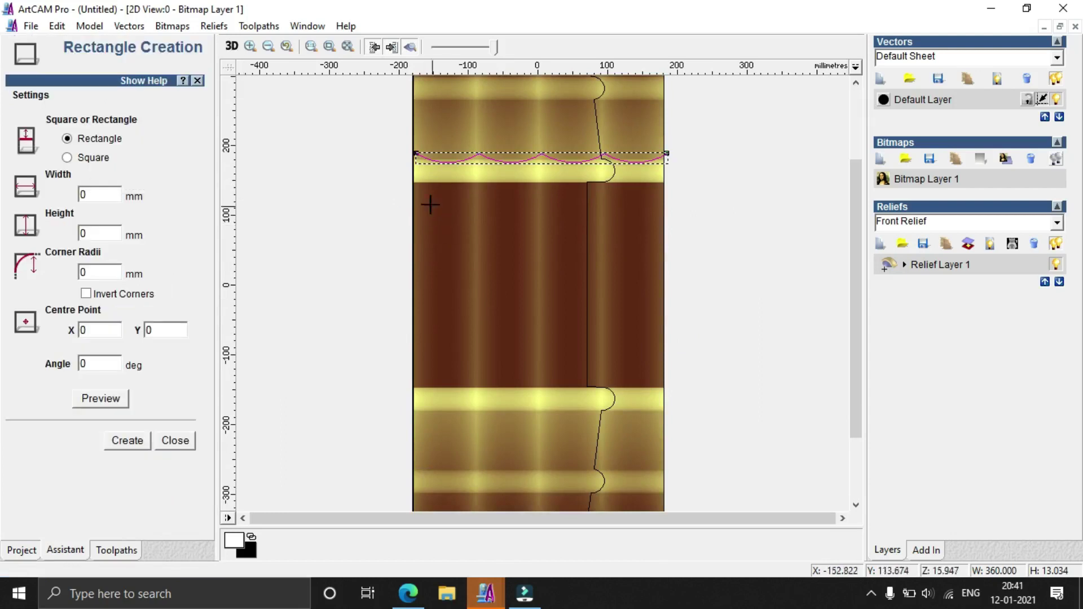
left_click_drag(410, 183, 665, 389)
key("F12")
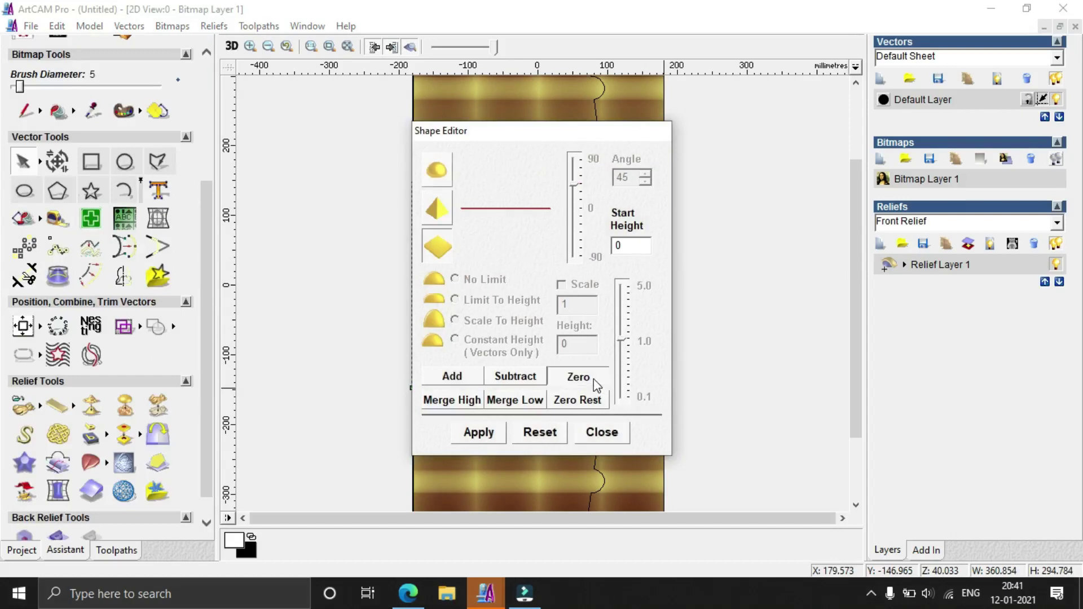
left_click(614, 432)
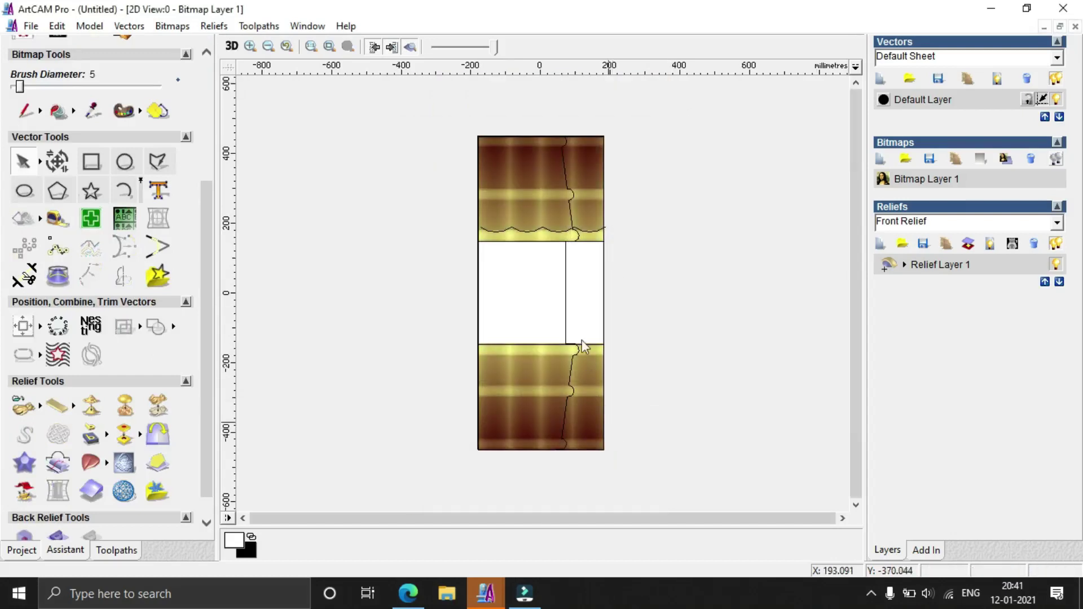
Select the rectangle around the zeroed middle panel and copy it to the clipboard.
scroll(538, 193, "down", 1)
left_click(548, 144)
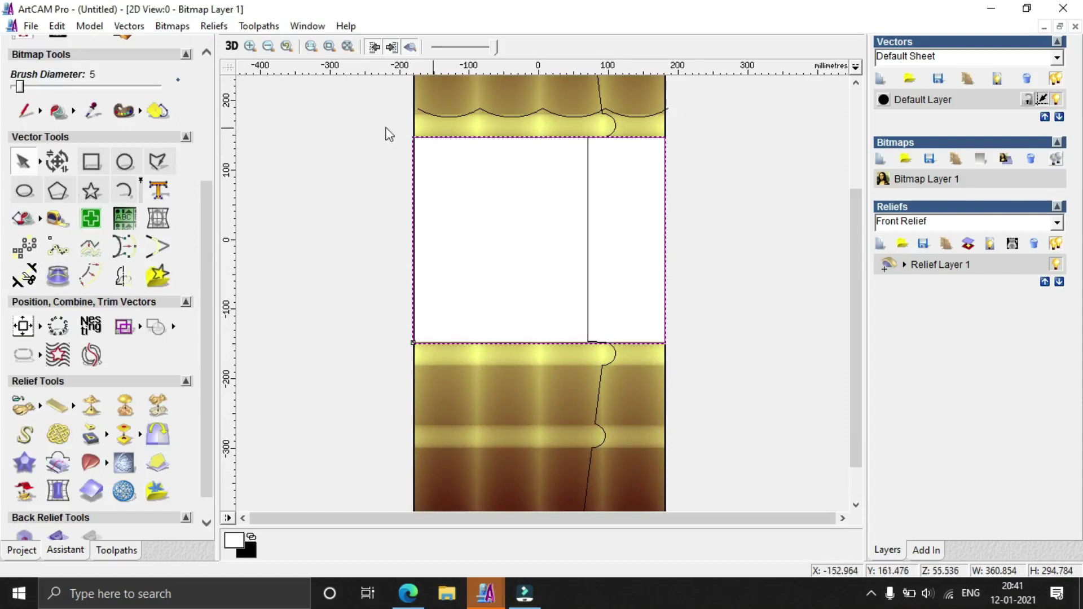
left_click(56, 26)
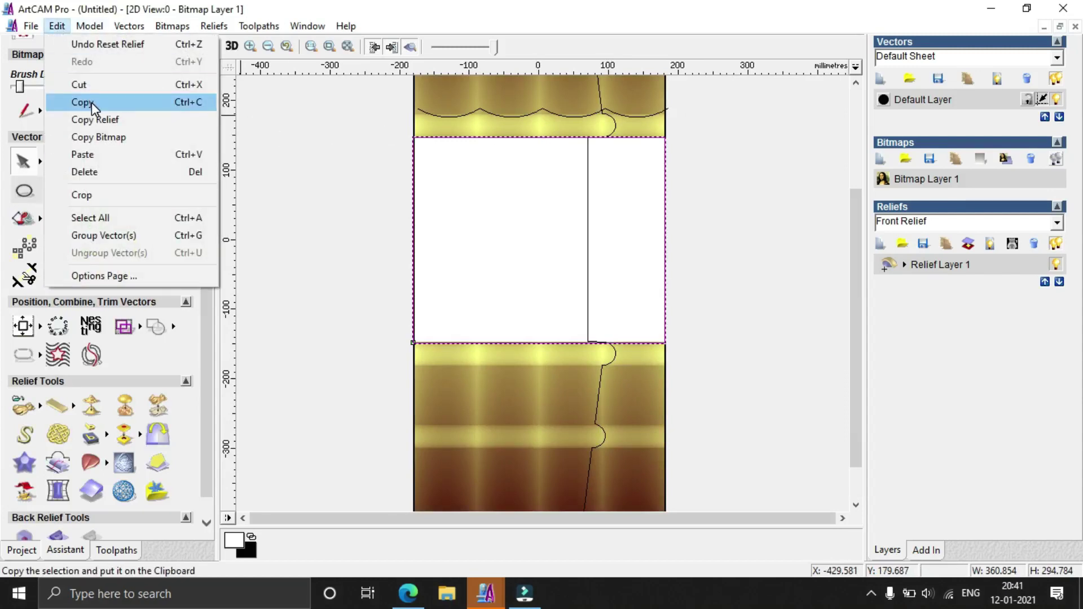
left_click(91, 102)
Switch to the second ArtCAM Pro window, create a new 360 × 900 mm model, and paste the copied rectangle into it.
mouse_move(488, 597)
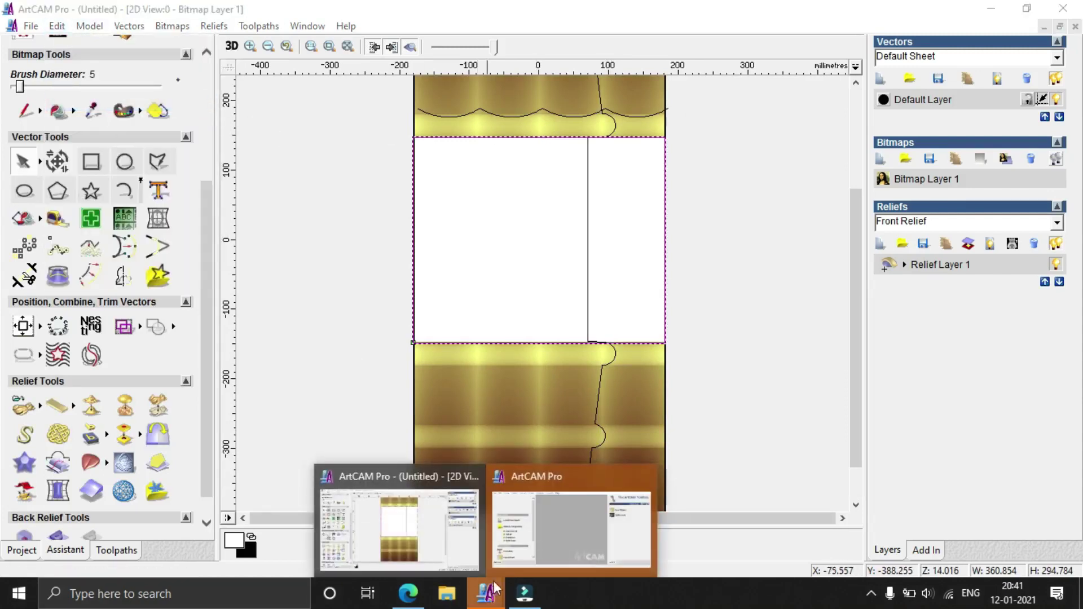
left_click(542, 496)
left_click(12, 26)
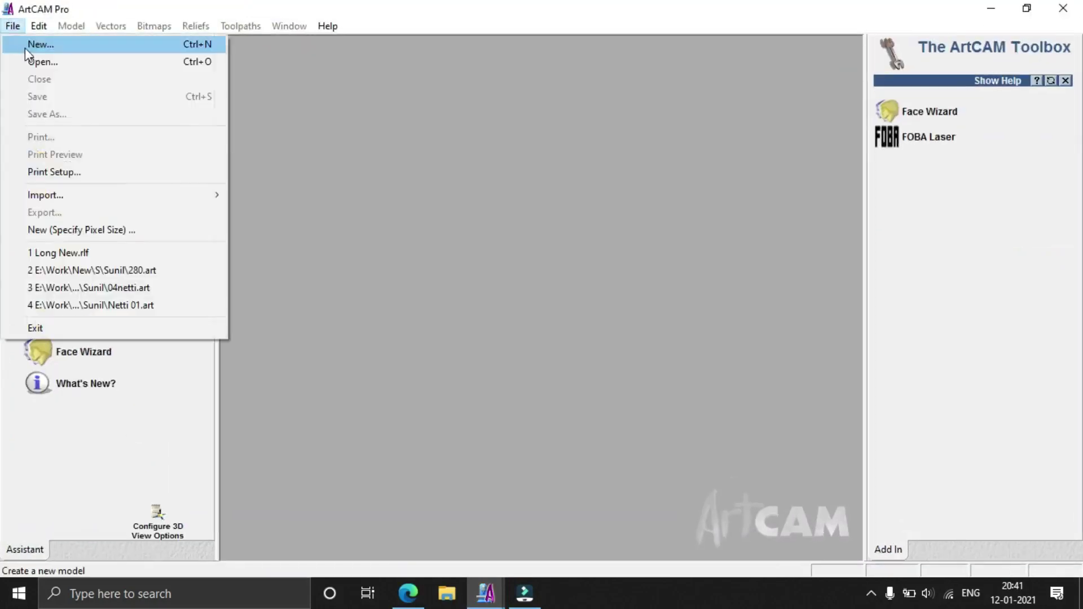
left_click(28, 44)
left_click(618, 404)
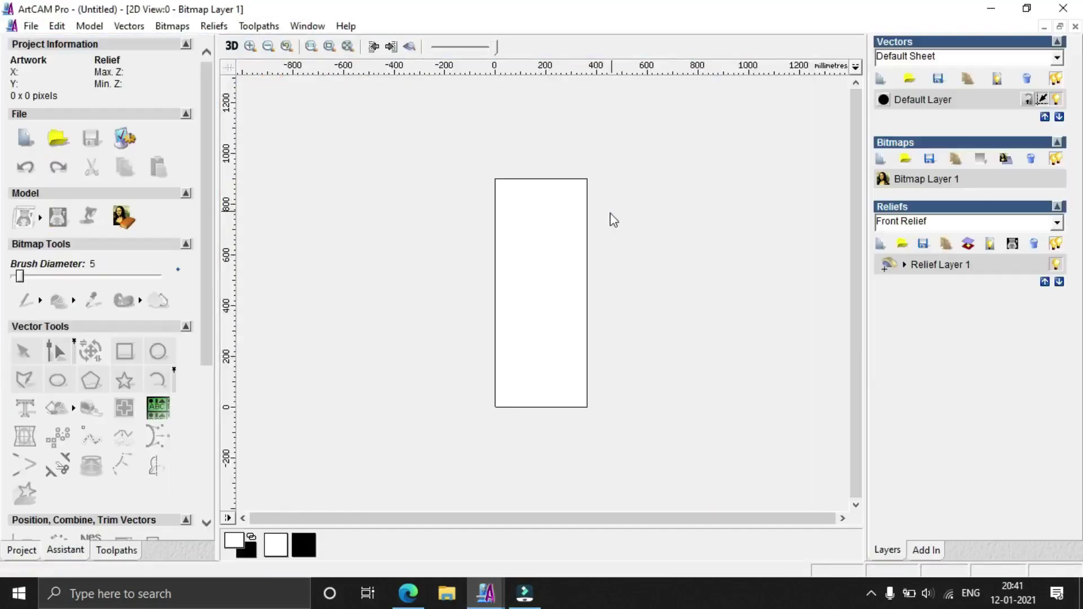
right_click(560, 243)
left_click(594, 285)
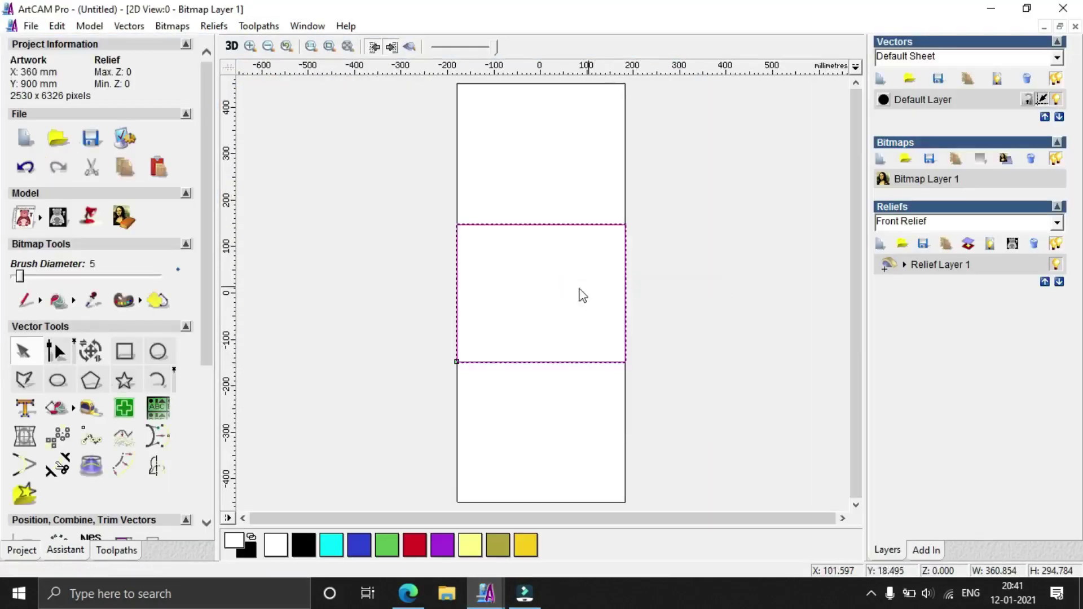
Draw a slanted polyline about 105 mm wide and 293 mm high from the rectangle's upper-left corner to its lower edge.
left_click(26, 385)
left_click(456, 225)
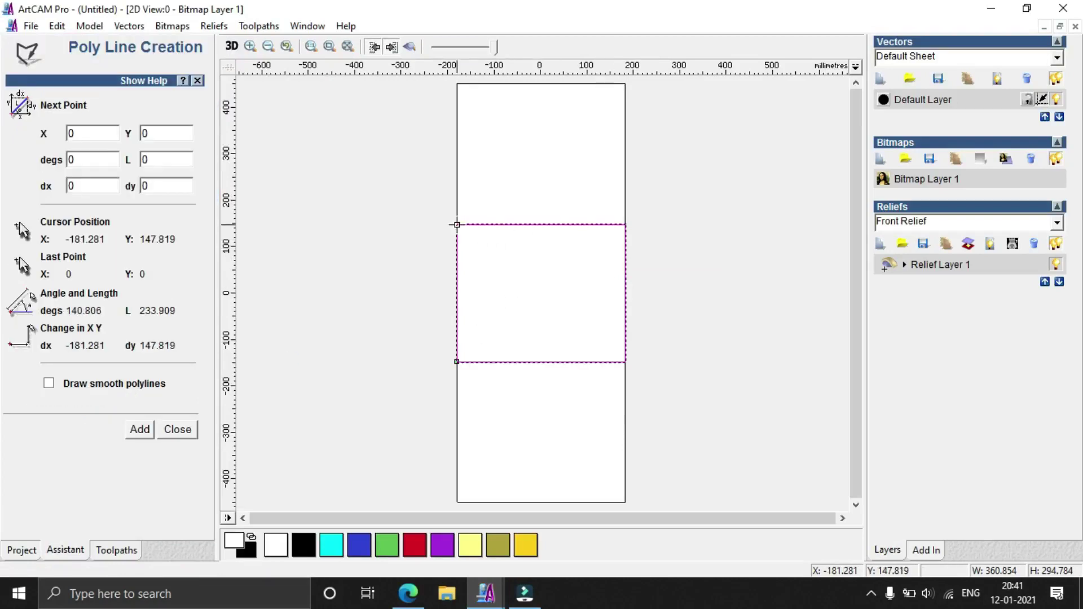
left_click(507, 358)
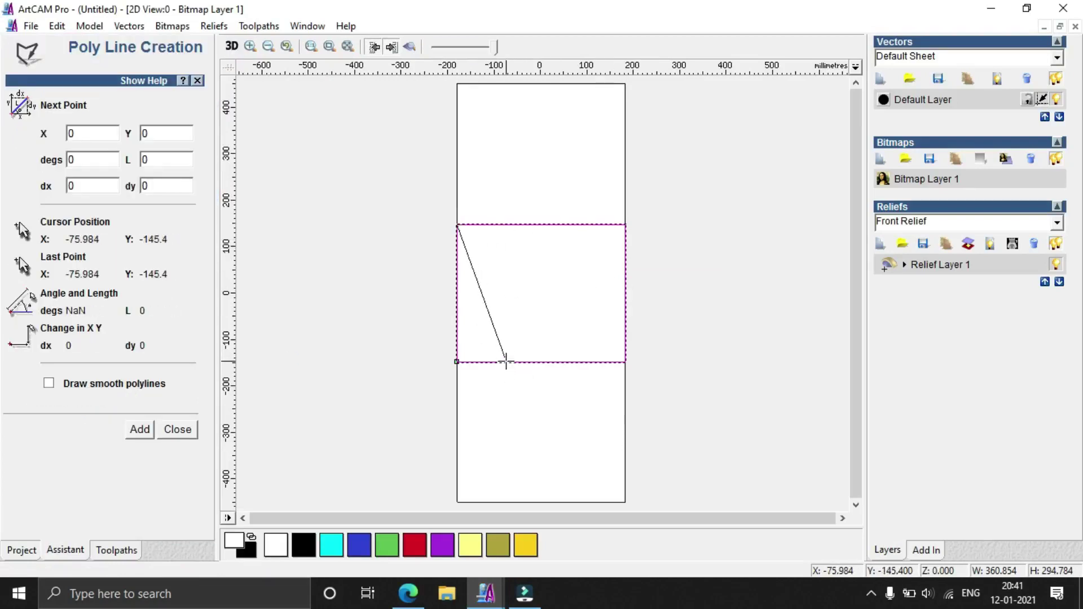
key("Escape")
Move the slanted line outside the panel so its lower end meets the rectangle's lower-left corner.
left_click_drag(507, 355, 459, 357)
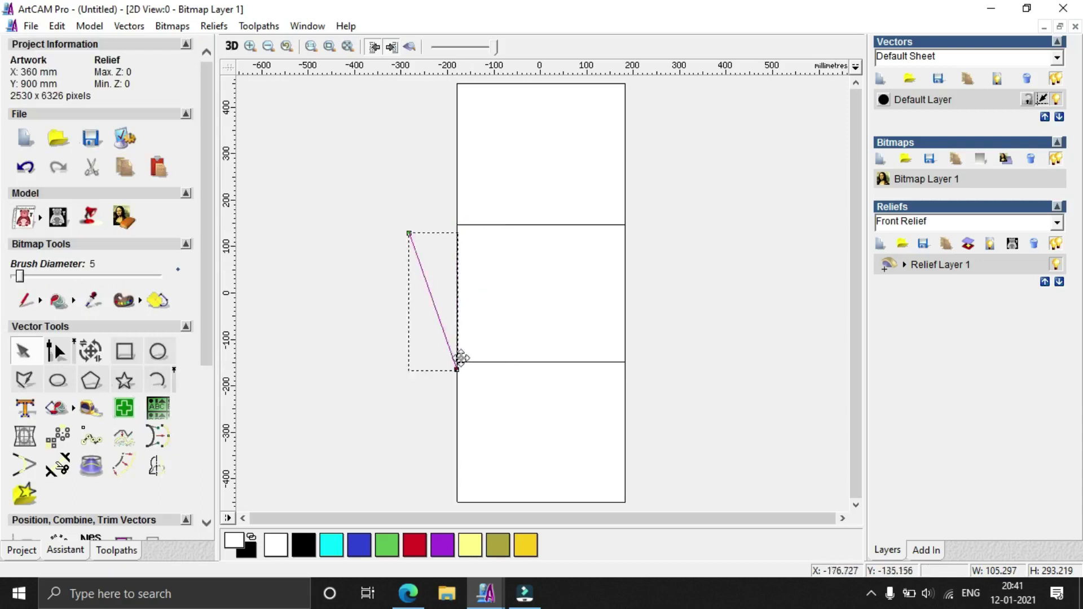
scroll(459, 357, "up", 3)
scroll(465, 181, "up", 3)
left_click_drag(482, 186, 481, 195)
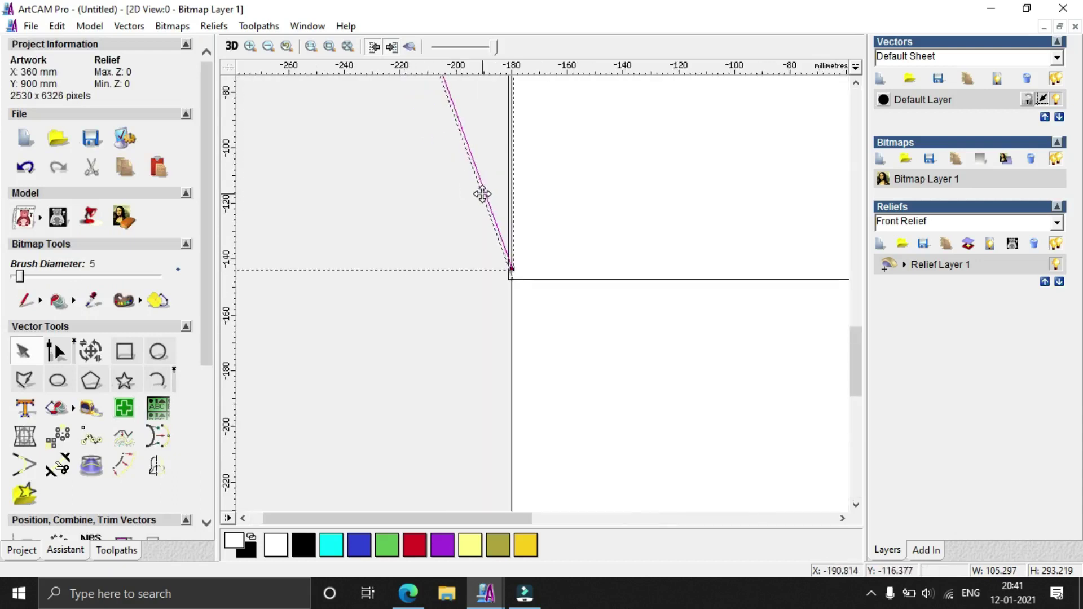
Place a copy of the slanted line on the panel's right side, its upper end on the rectangle's upper-right corner.
scroll(483, 195, "down", 5)
left_click_drag(478, 294, 643, 296)
scroll(645, 323, "up", 5)
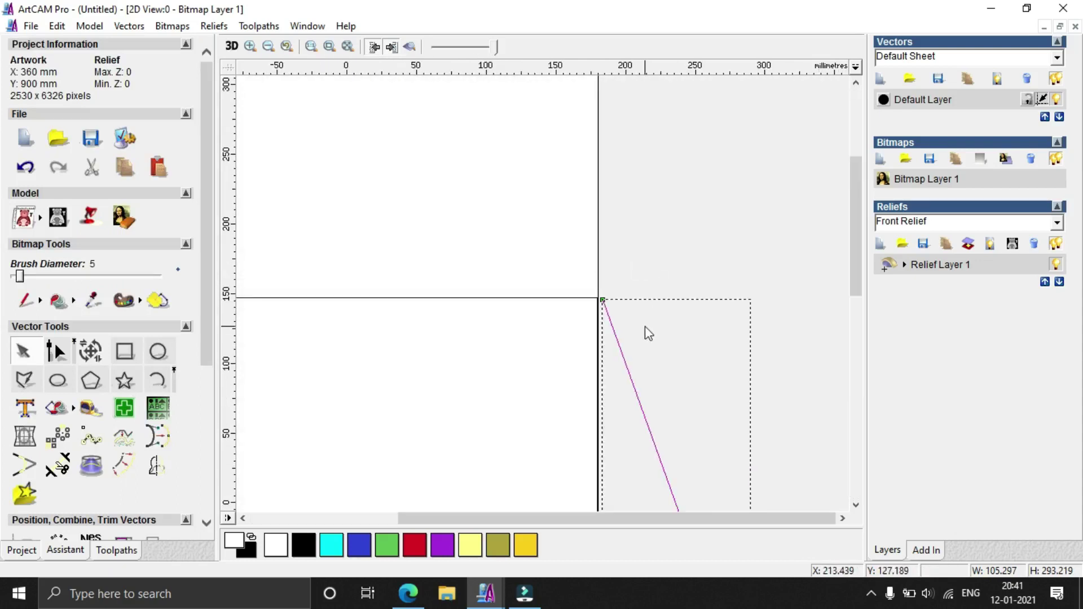
scroll(649, 335, "down", 4)
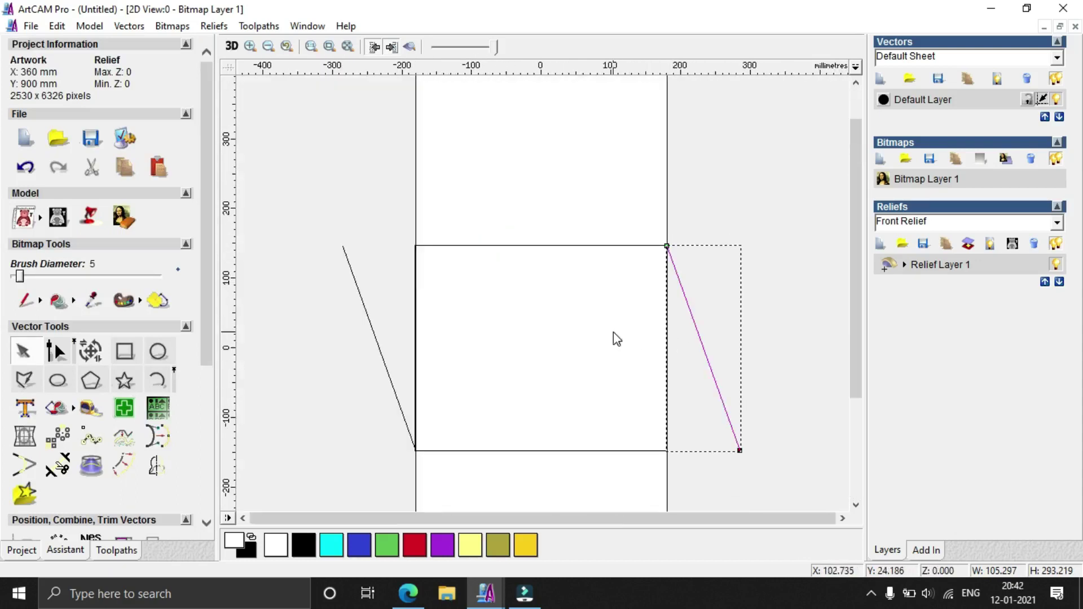
Draw a horizontal line about 43 mm long from the upper end of the left slanted line towards the panel.
left_click(22, 383)
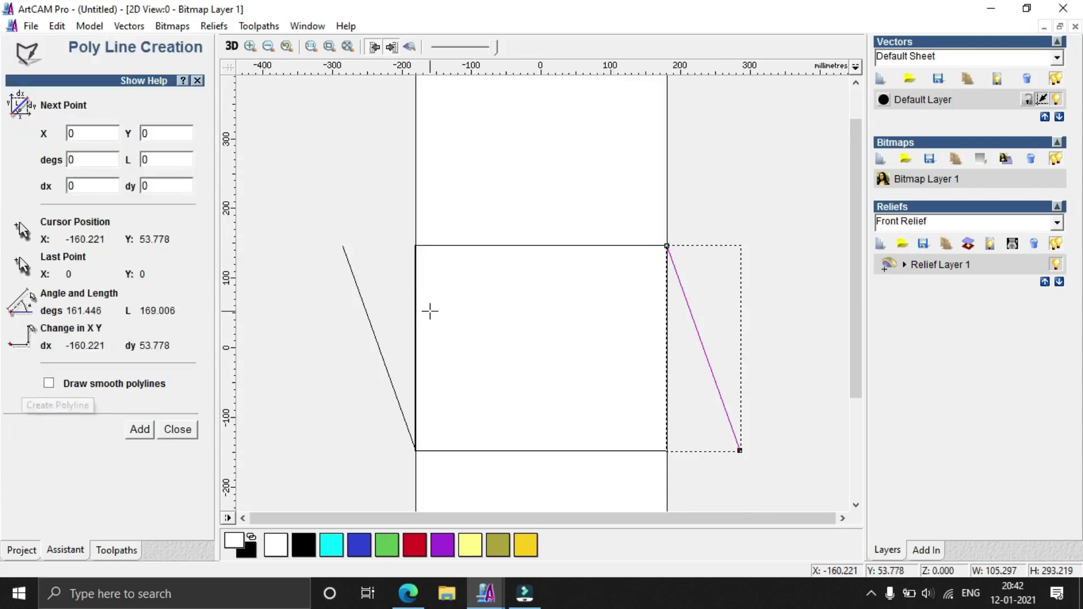
scroll(430, 309, "up", 3)
scroll(298, 230, "down", 3)
left_click(343, 263)
left_click(372, 263)
key("Escape")
Convert the short horizontal line to an arc and flatten it to a height of about 14 mm.
left_click(65, 352)
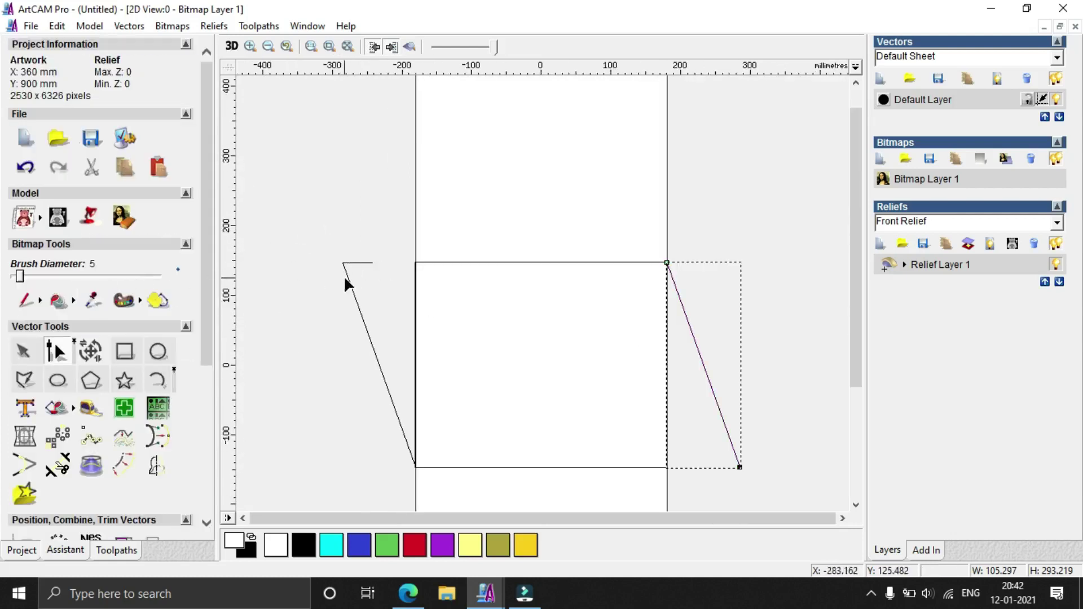
scroll(361, 263, "up", 2)
left_click(290, 296)
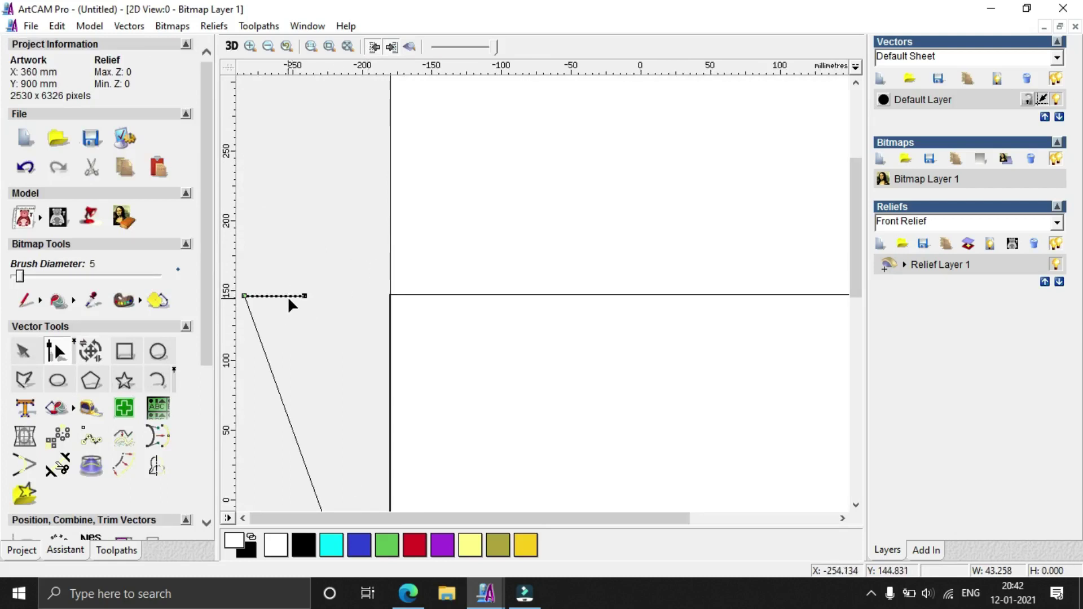
right_click(284, 296)
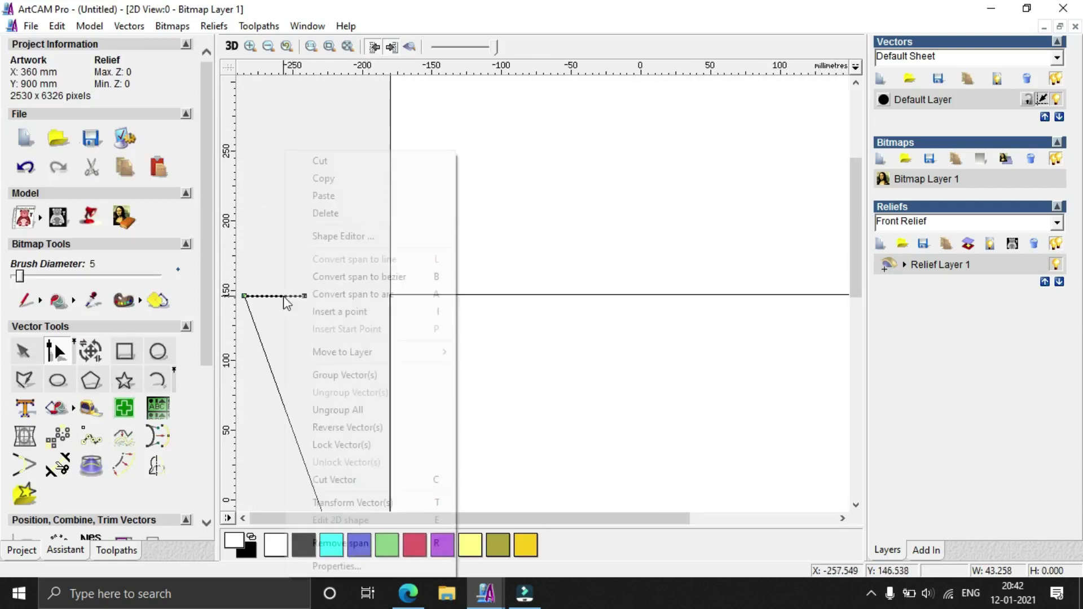
left_click(352, 294)
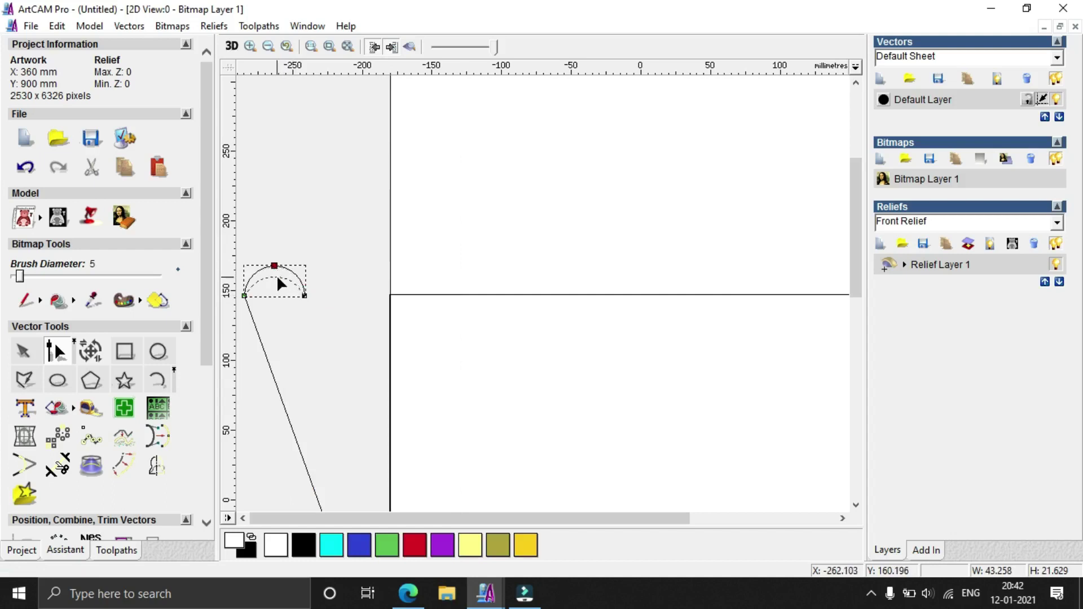
scroll(276, 276, "down", 2)
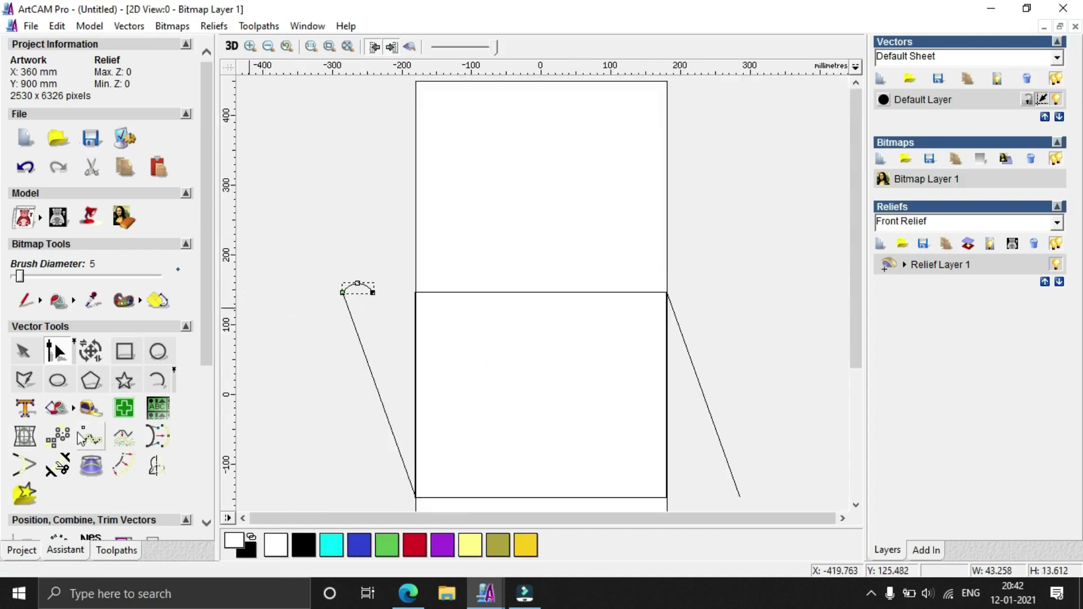
Block-copy the arc into 10 columns and 1 row with zero gaps.
left_click(58, 436)
double_click(169, 202)
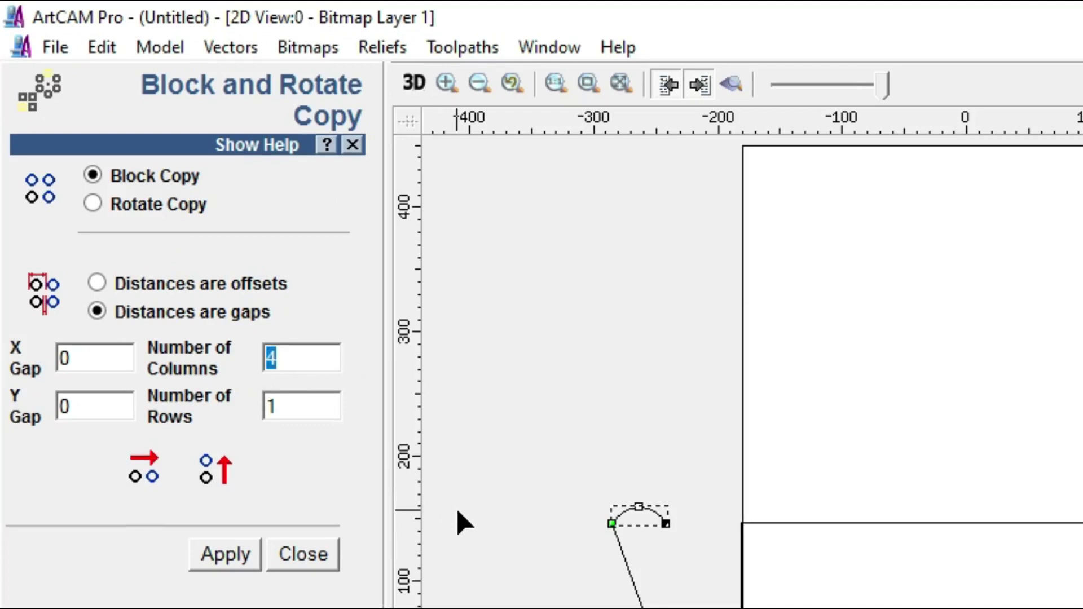
type("10")
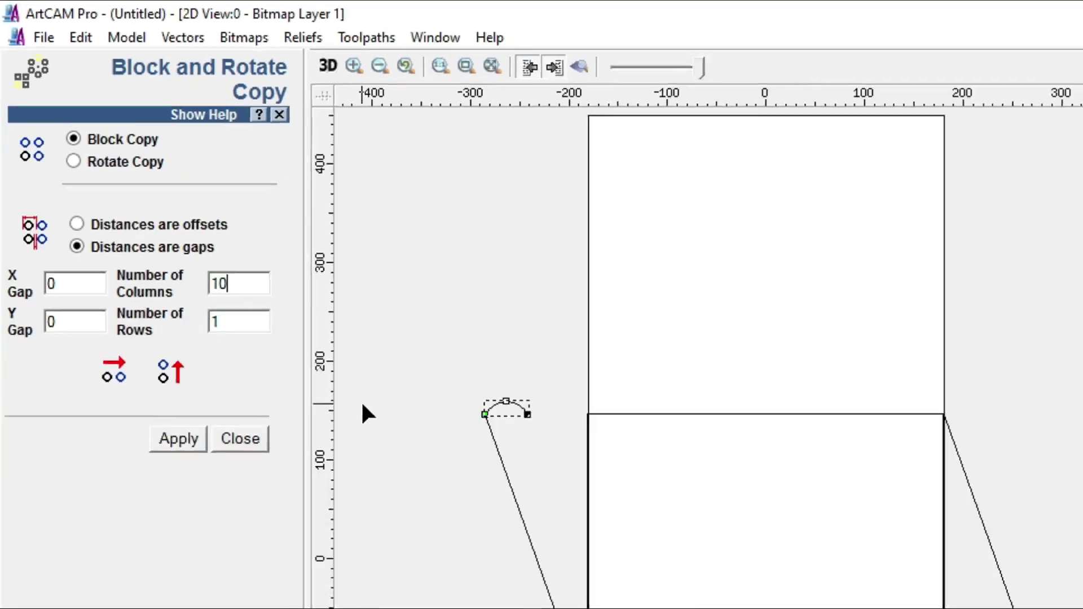
left_click(242, 561)
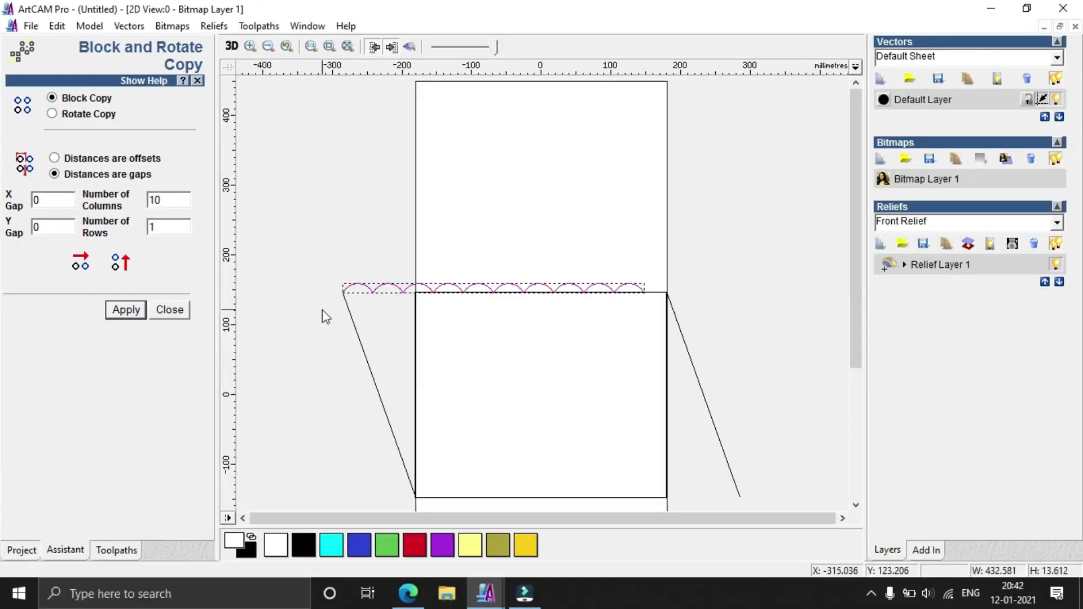
left_click_drag(306, 268, 699, 334)
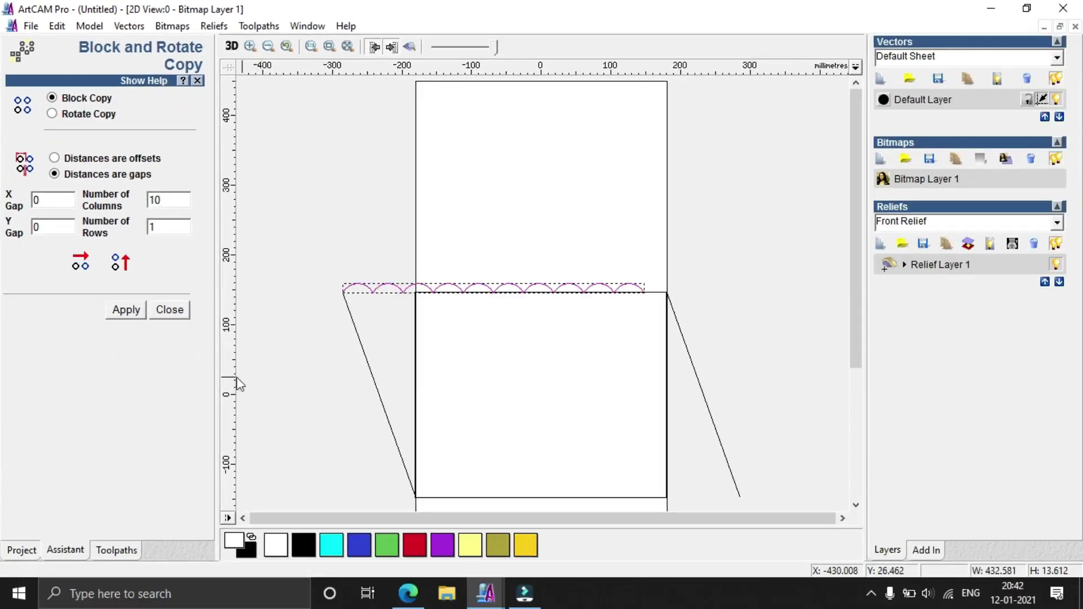
Join the ten copied arcs into a single vector with a tolerance of 0.01.
left_click(165, 316)
scroll(54, 342, "down", 5)
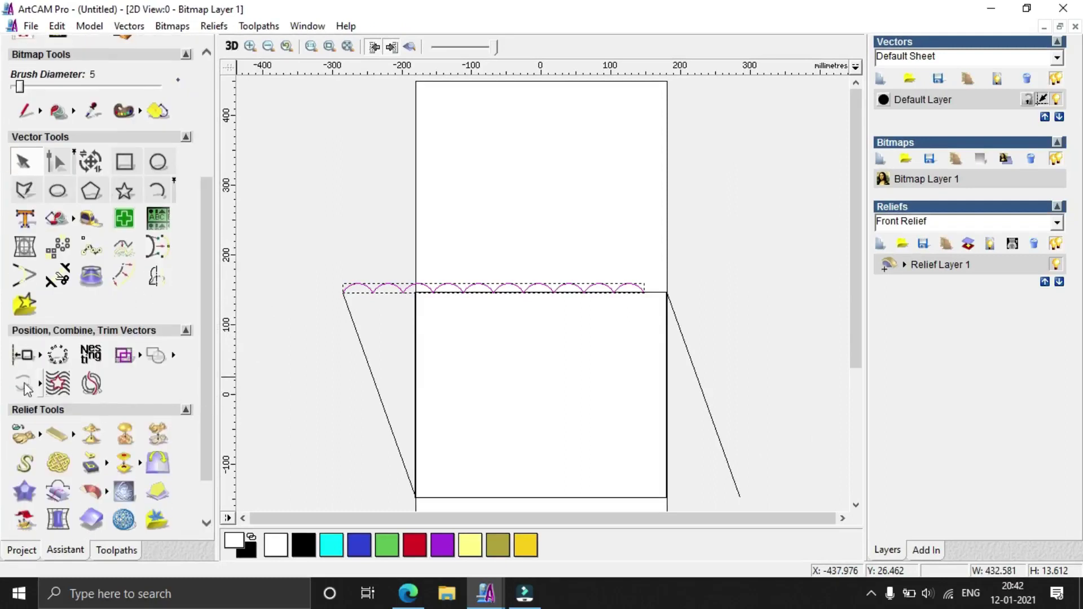
left_click(40, 383)
left_click(210, 383)
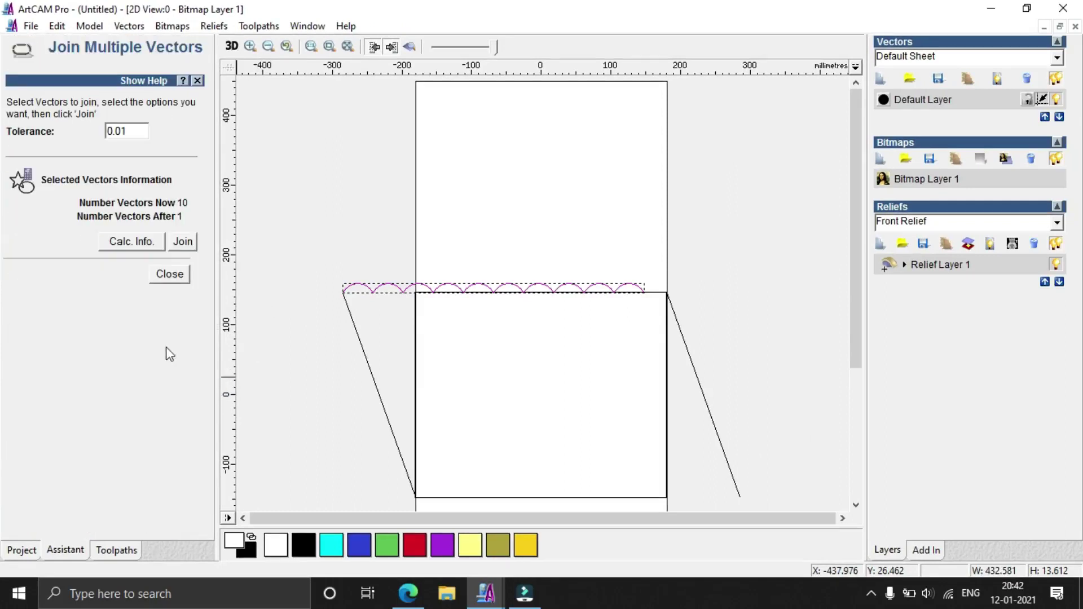
left_click(190, 246)
scroll(515, 297, "down", 2)
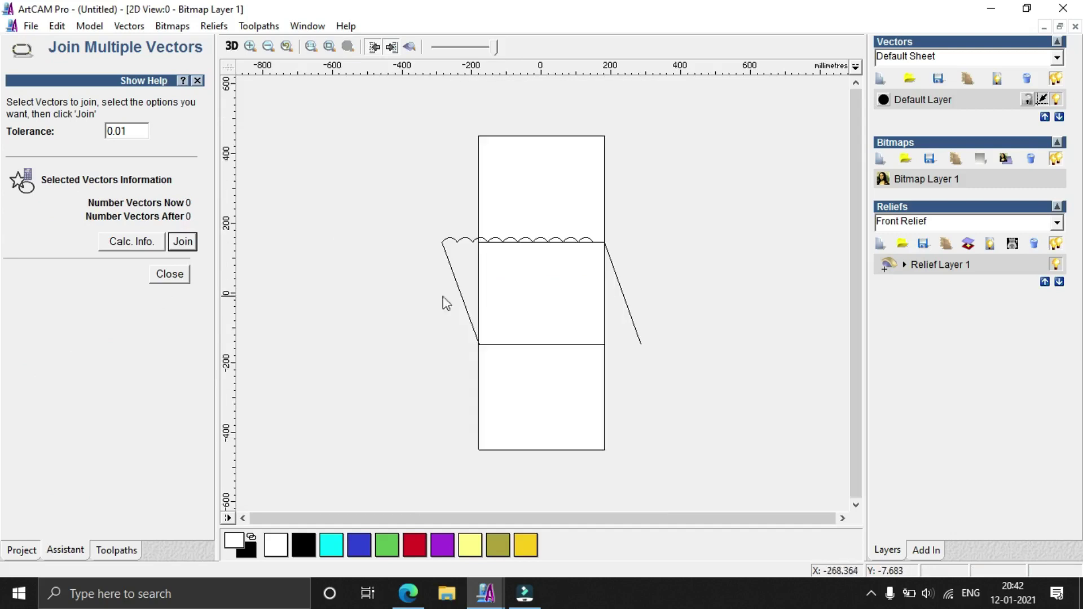
left_click(573, 243)
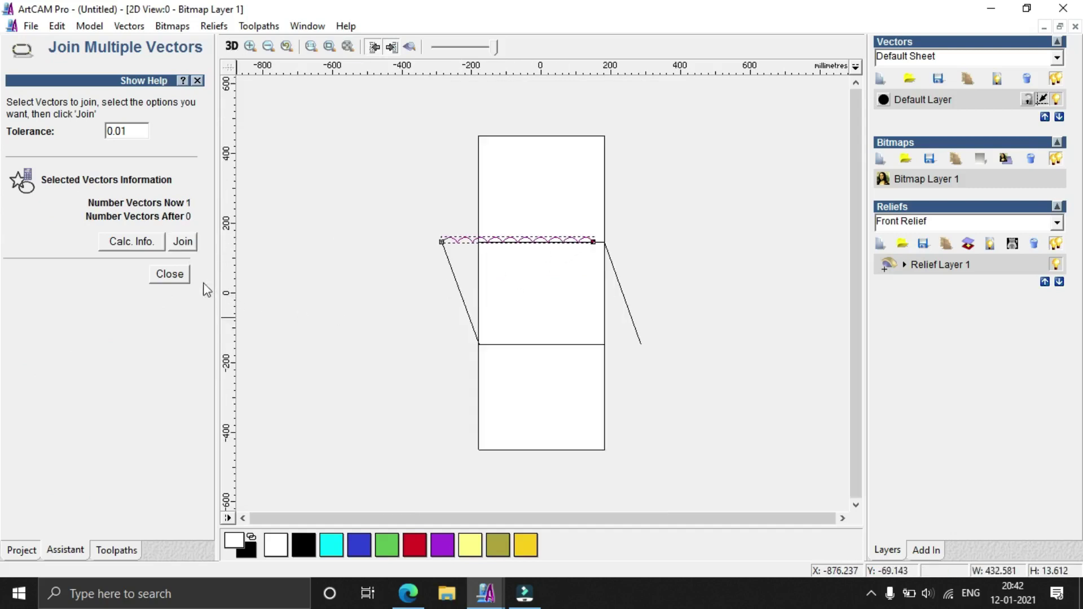
left_click(170, 275)
Start a two rail sweep with the left slanted line as the first rail and the right one as the second.
left_click(462, 300)
scroll(205, 319, "down", 1)
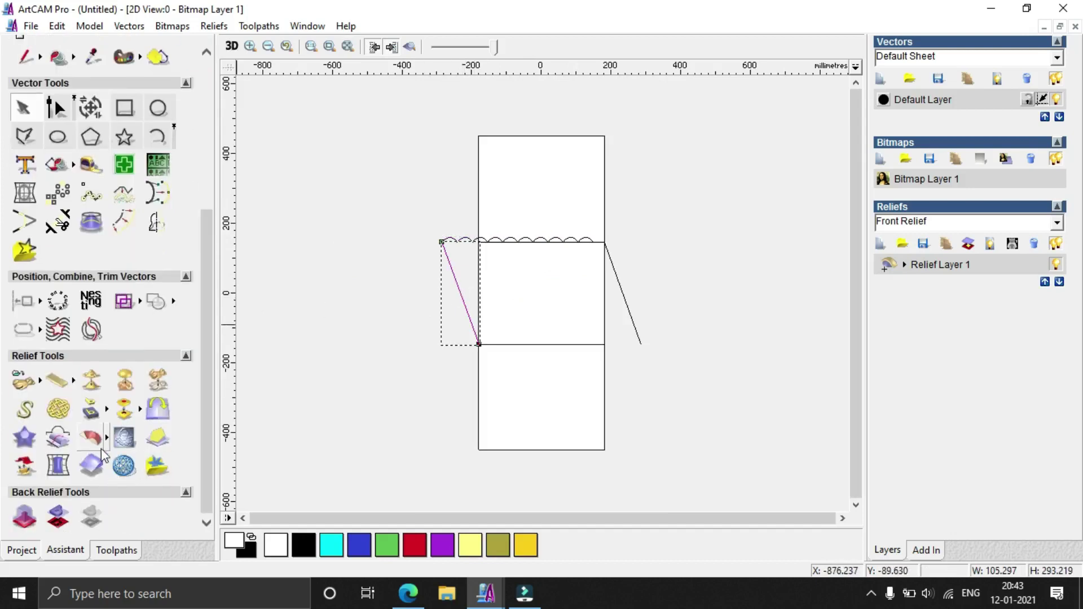
left_click(106, 439)
left_click(204, 437)
left_click(157, 126)
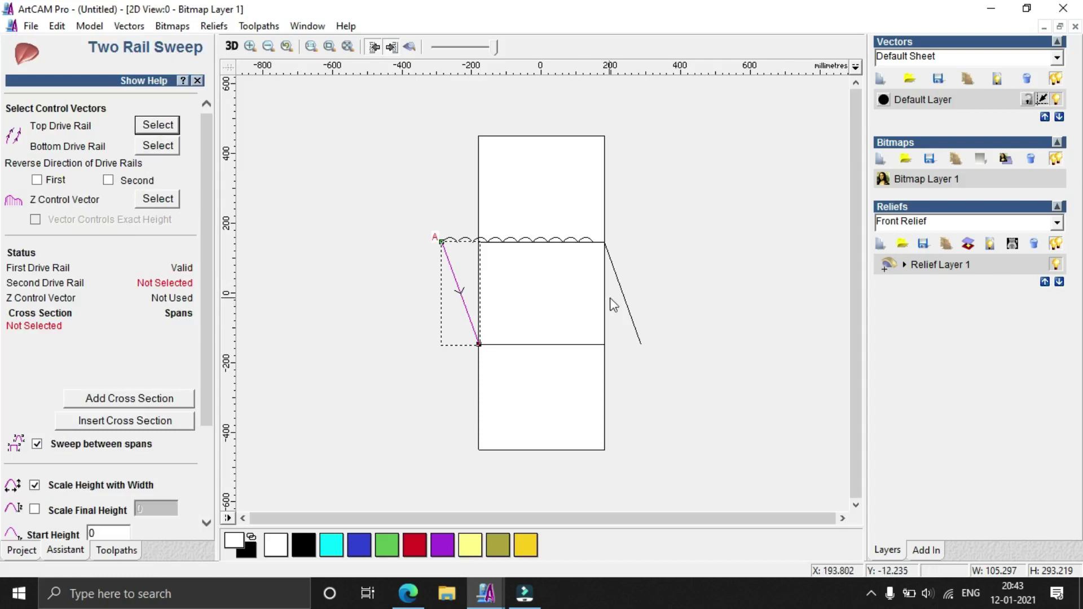
left_click(630, 314)
left_click(164, 148)
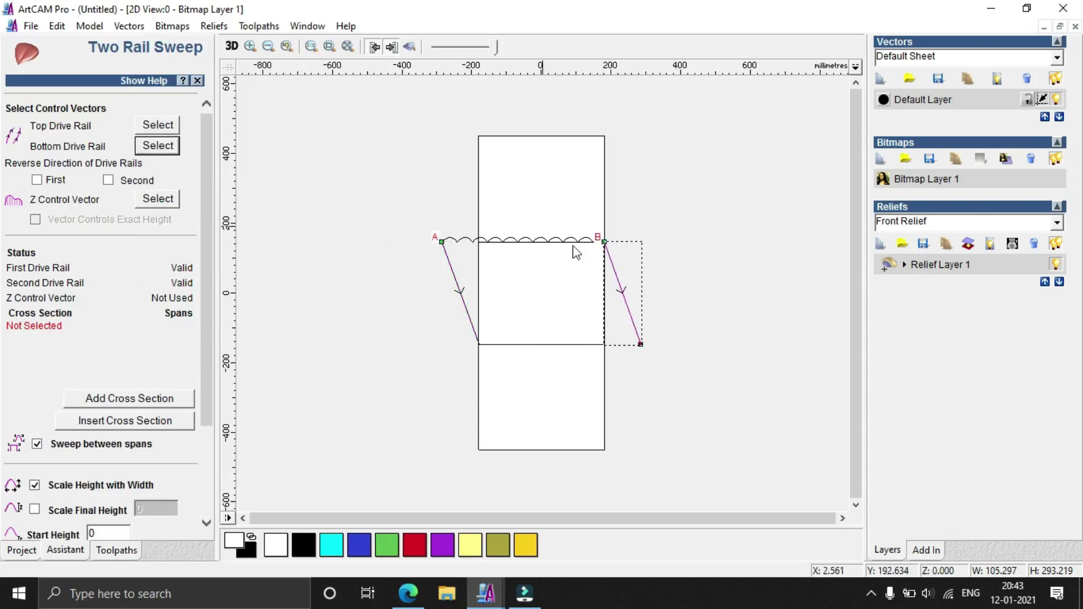
Add the joined arc vector as the cross section, calculate the relief with the Add combine mode, and preview it in the 2D view.
left_click(551, 240)
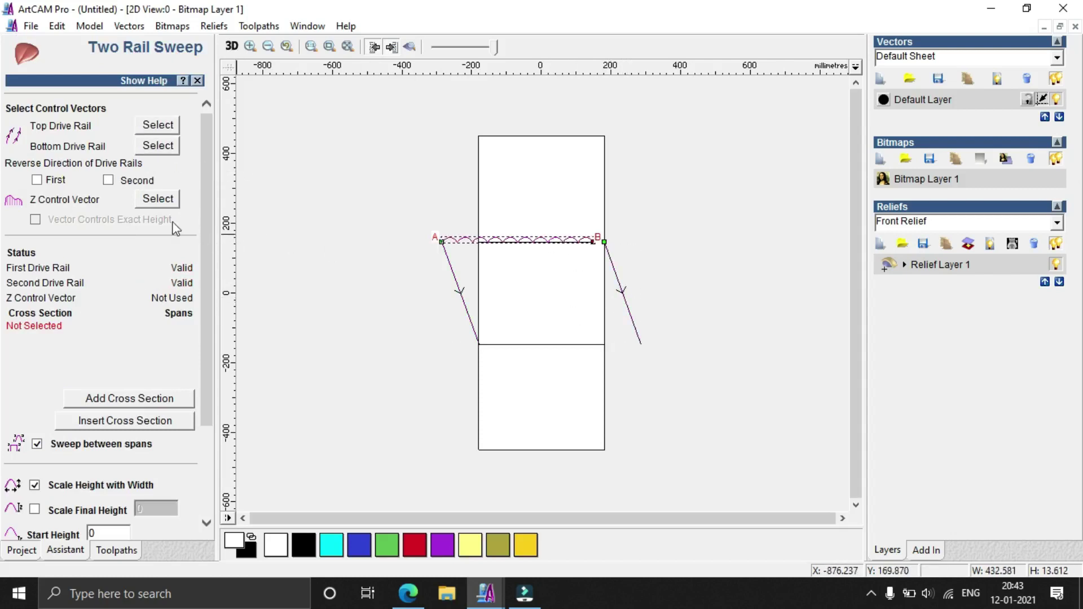
left_click(160, 401)
left_click_drag(208, 310, 204, 433)
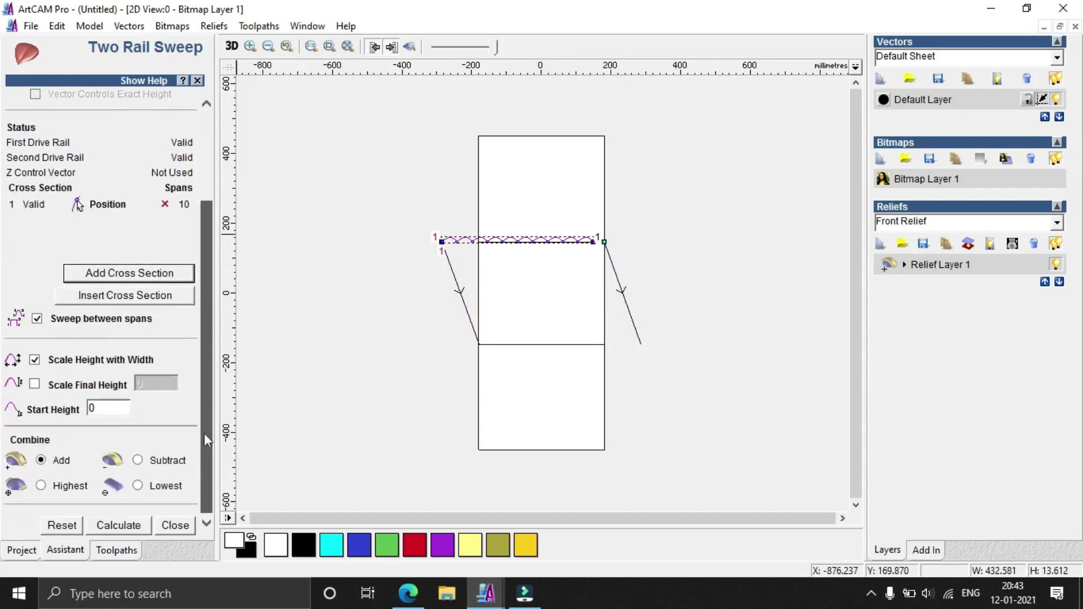
left_click(118, 525)
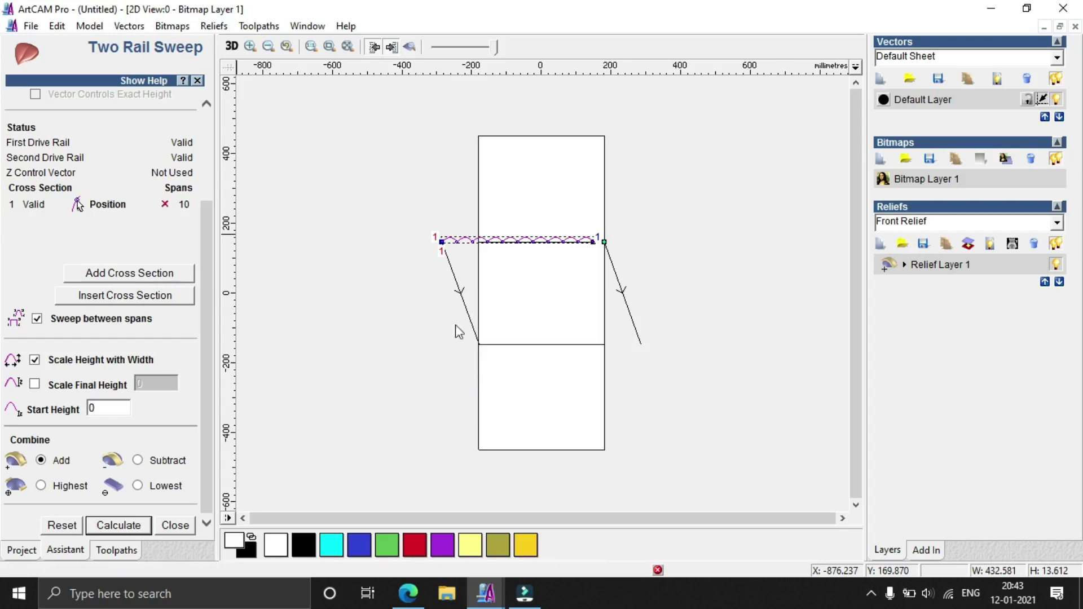
left_click(410, 48)
scroll(607, 282, "up", 2)
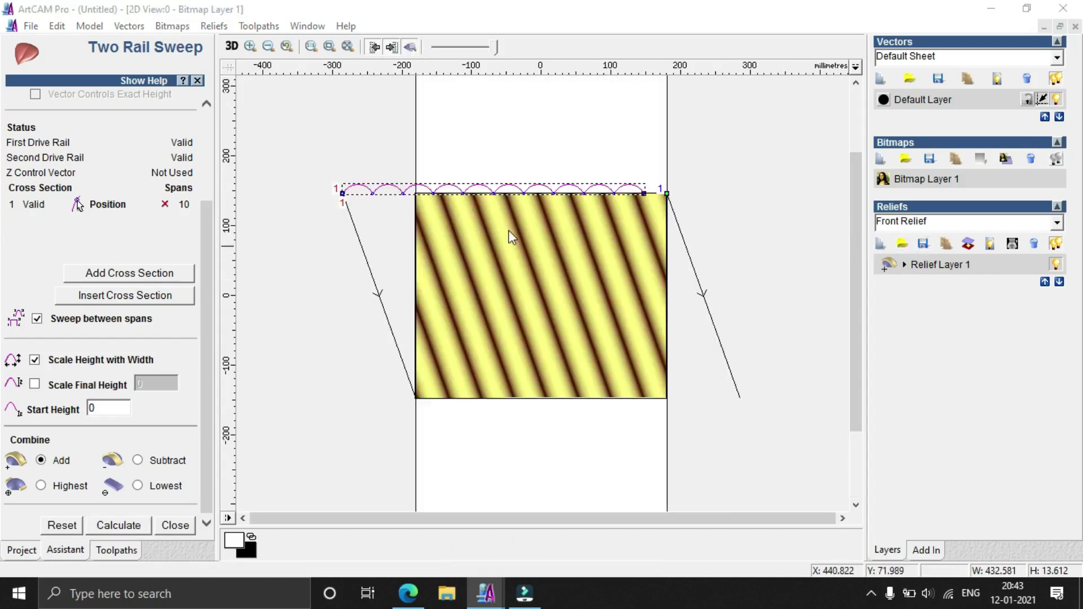
Save the relief layer as 001 in the Rotary folder.
key("ctrl+s")
type("001")
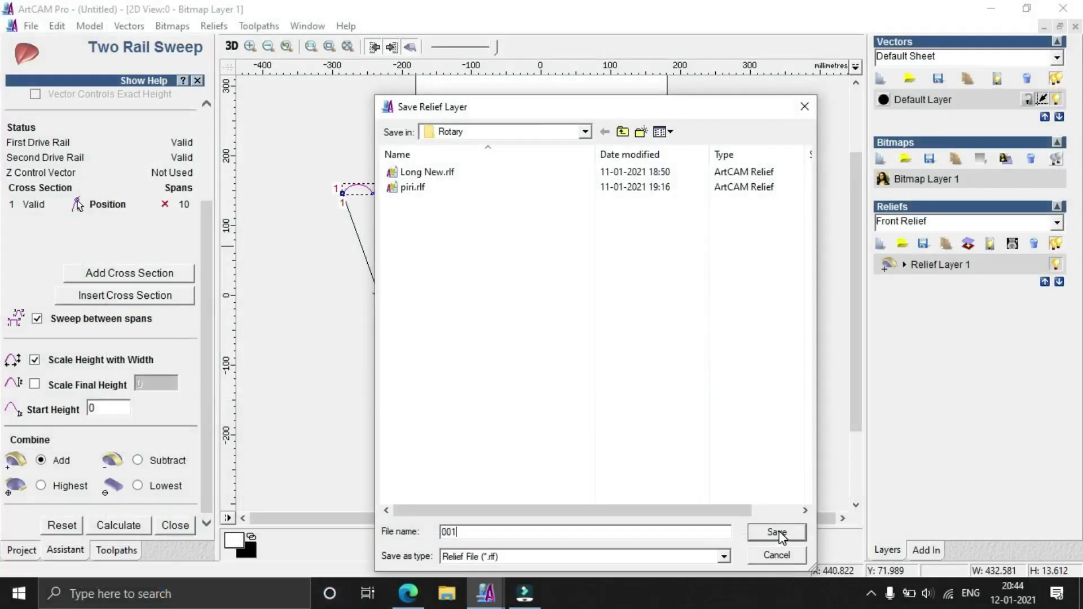
left_click(777, 533)
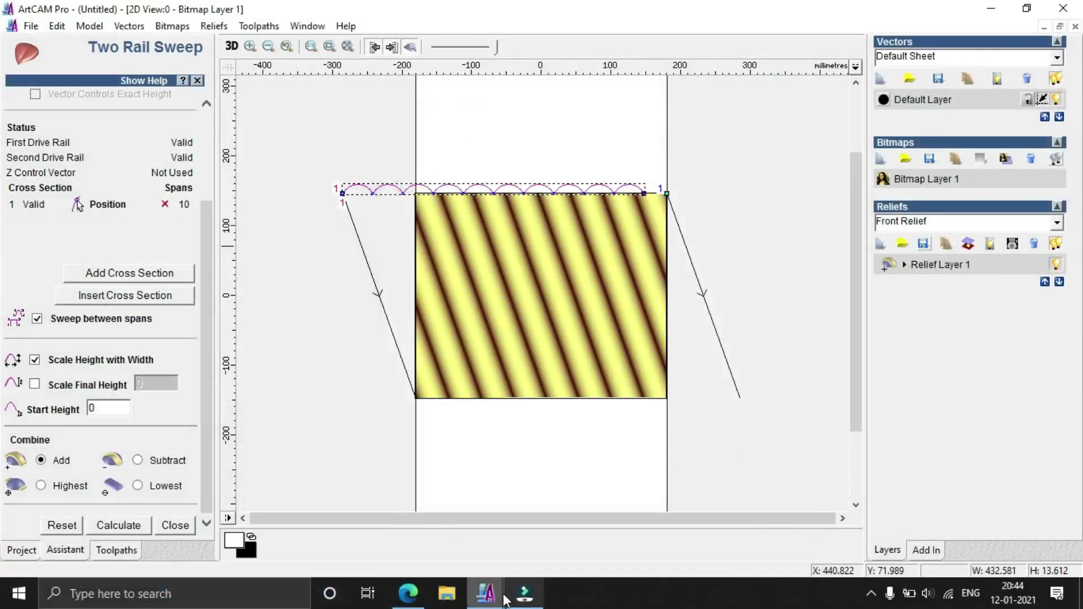
Switch to the first ArtCAM Pro window and load 001.rlf there as a pasted relief.
mouse_move(485, 601)
left_click(435, 550)
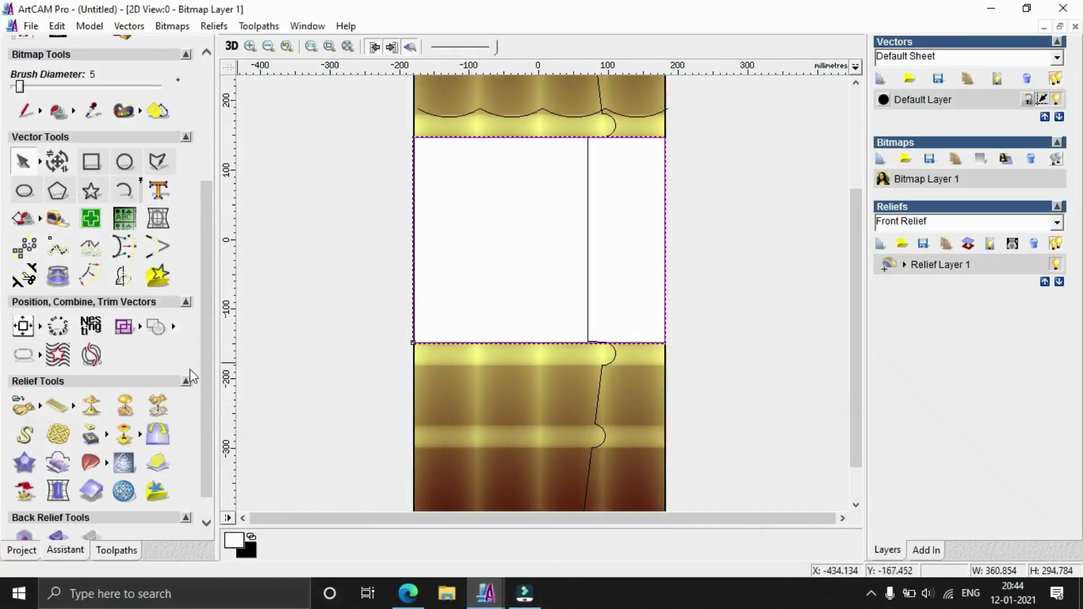
left_click(23, 412)
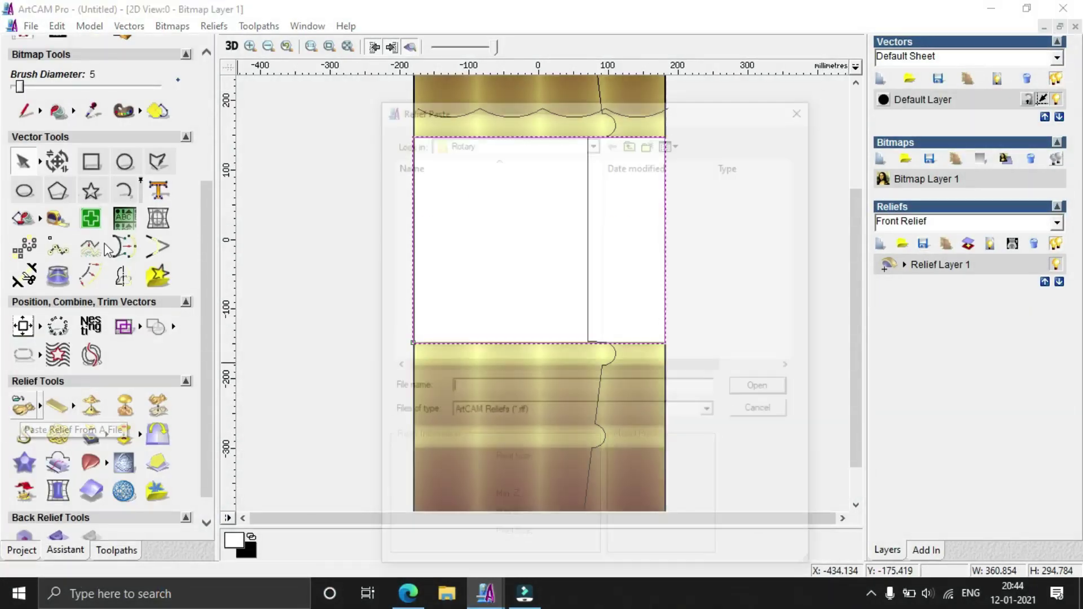
left_click(427, 182)
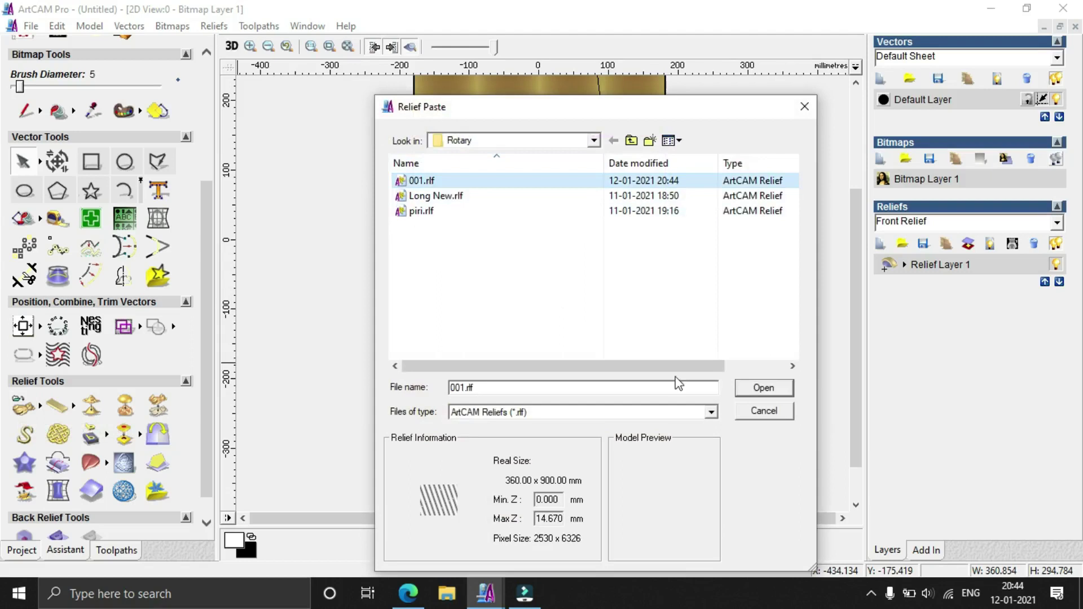
left_click(750, 387)
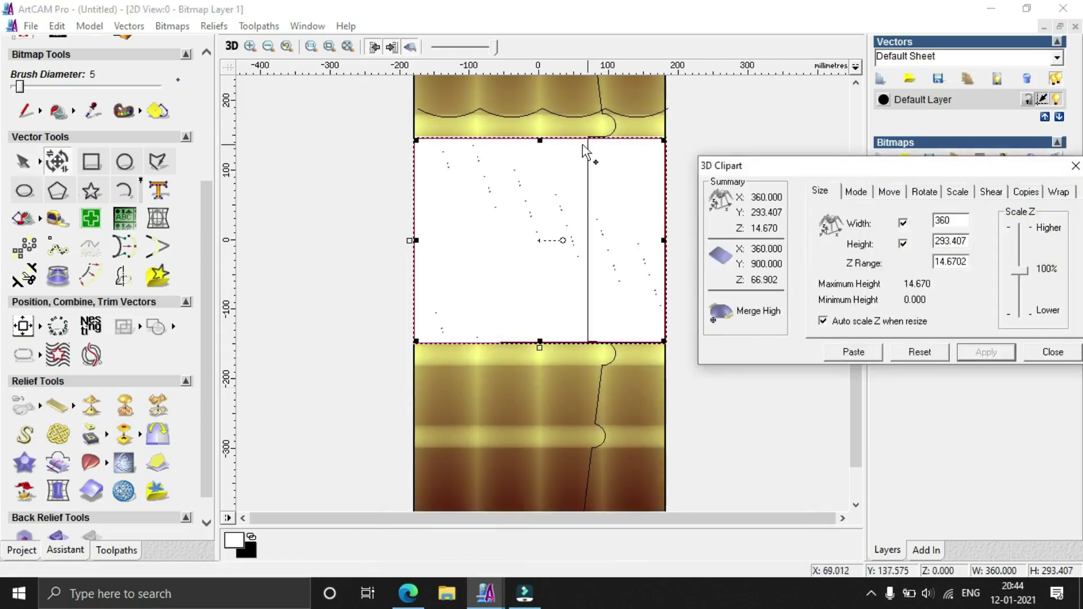
Stretch the clipart past both edges of the middle panel to a height of about 326 mm and paste it with Merge Highest.
left_click_drag(540, 139, 540, 128)
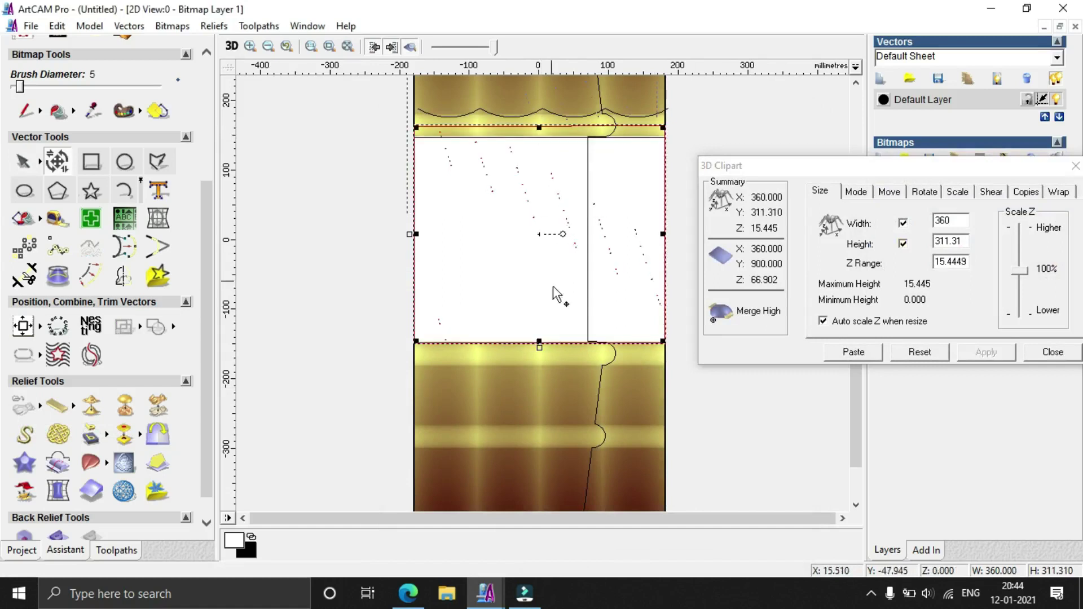
left_click_drag(541, 345, 540, 355)
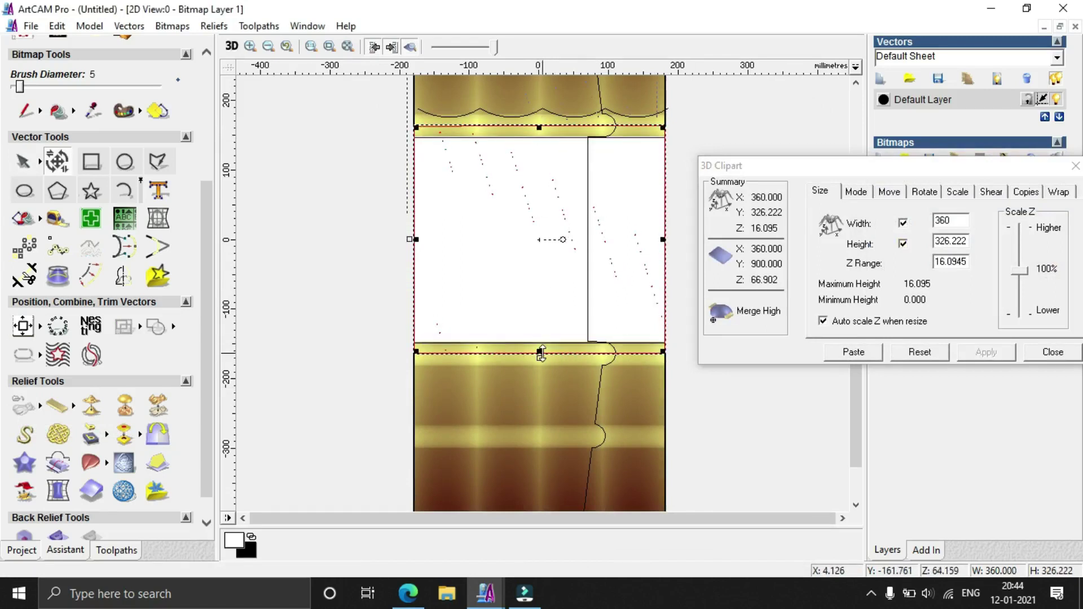
left_click(857, 193)
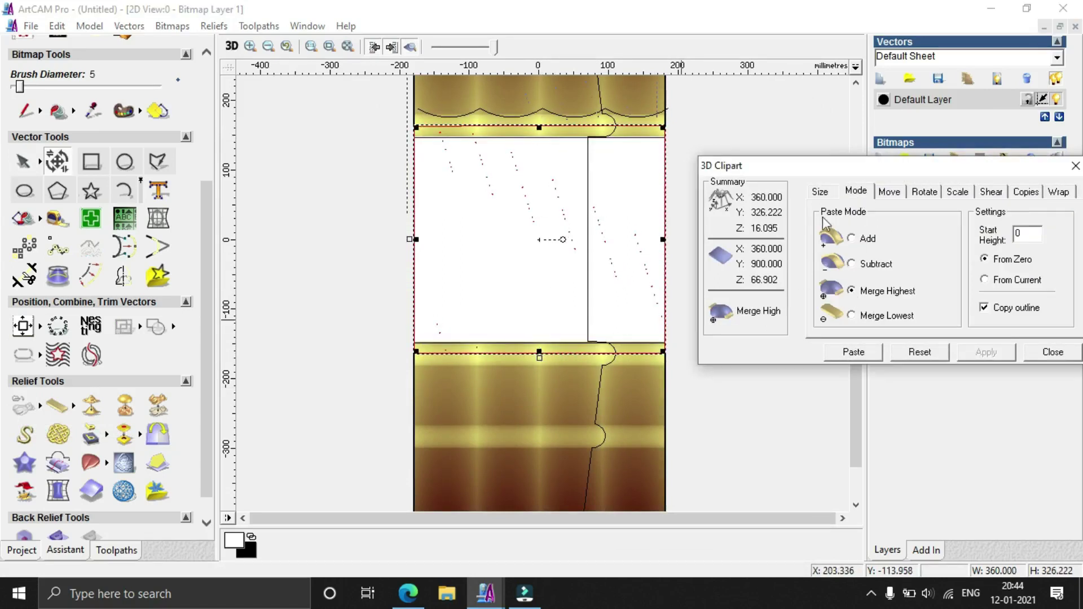
left_click(820, 193)
left_click(867, 354)
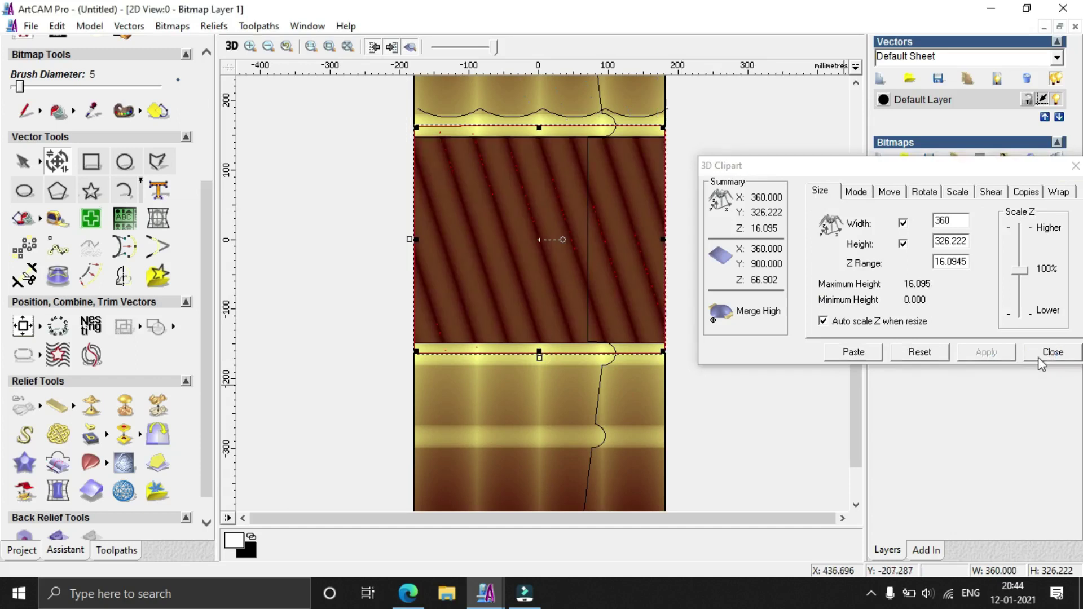
left_click(1040, 360)
Create a ring from the relief with the Wrap X option.
left_click(222, 27)
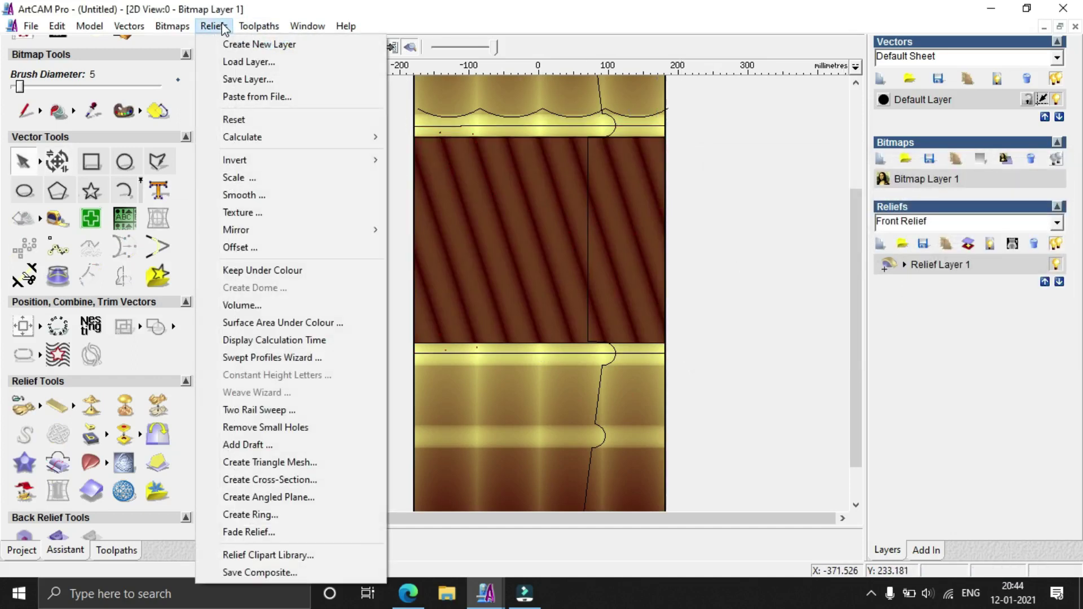
left_click(293, 518)
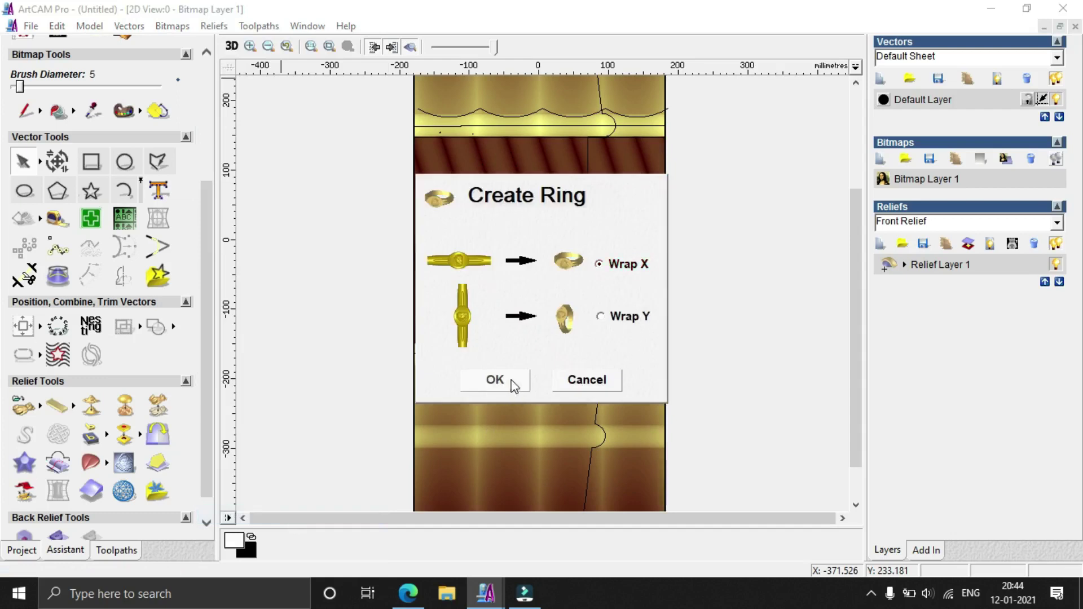
left_click(495, 380)
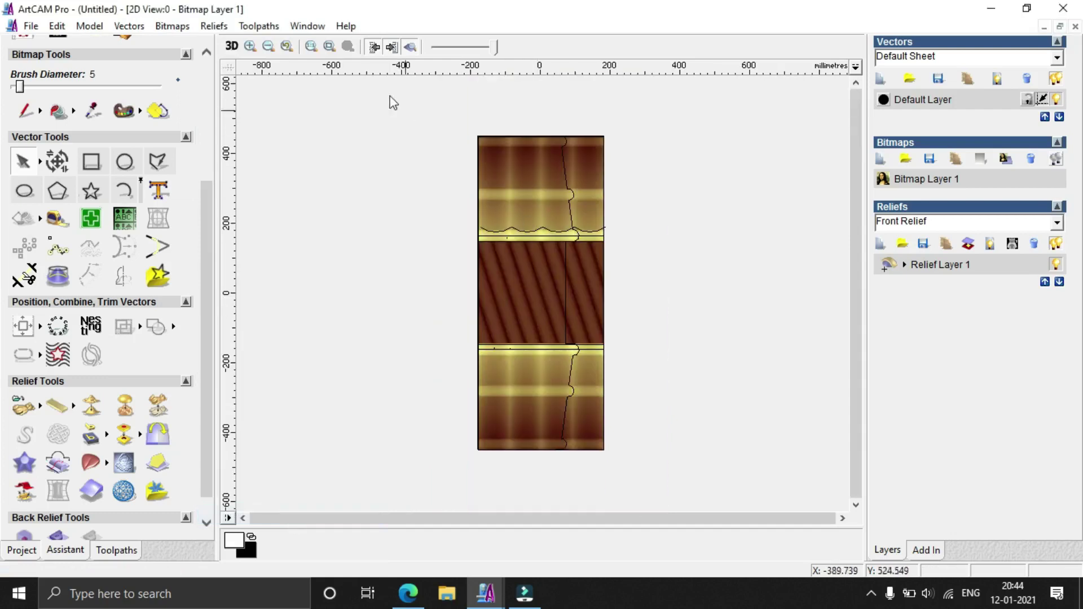
Examine the wrapped column in the 3D view, checking the twisted flutes and the mouldings from several angles.
left_click(232, 45)
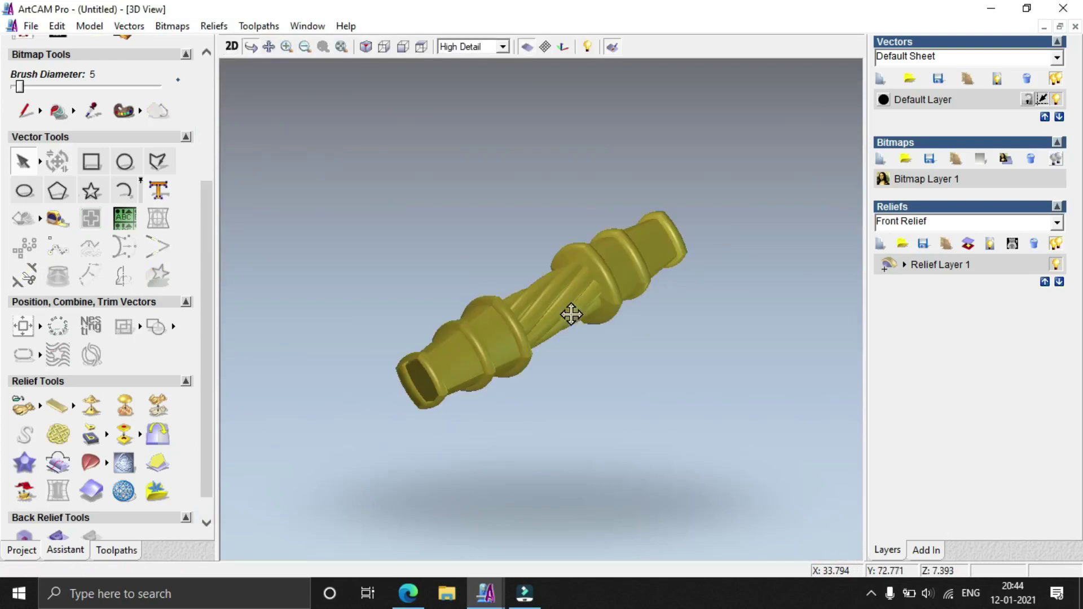
scroll(607, 263, "up", 8)
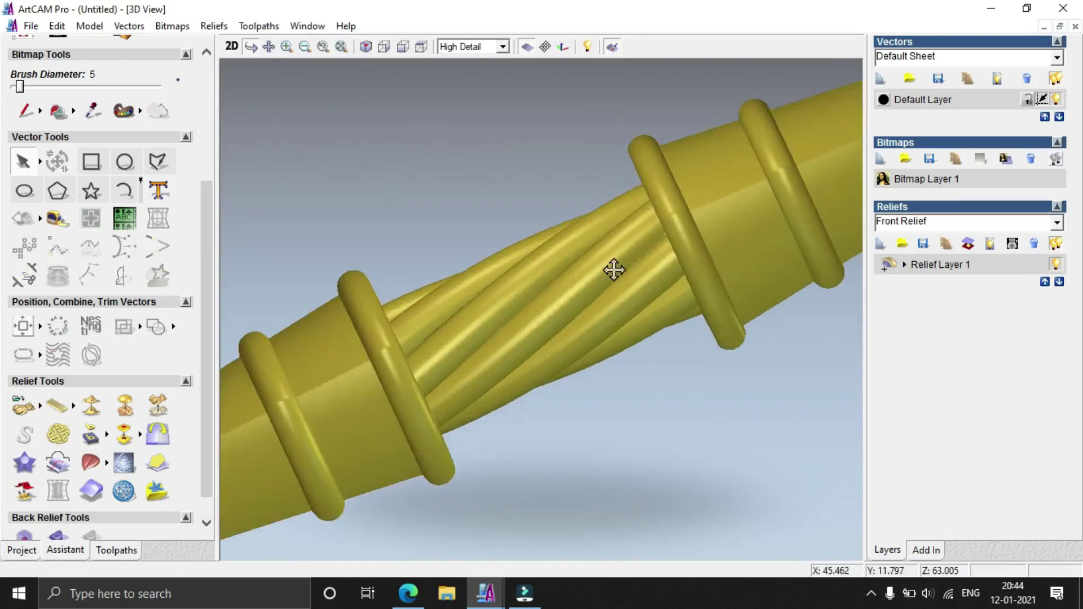
scroll(624, 297, "down", 5)
left_click_drag(631, 300, 563, 440)
scroll(575, 380, "up", 6)
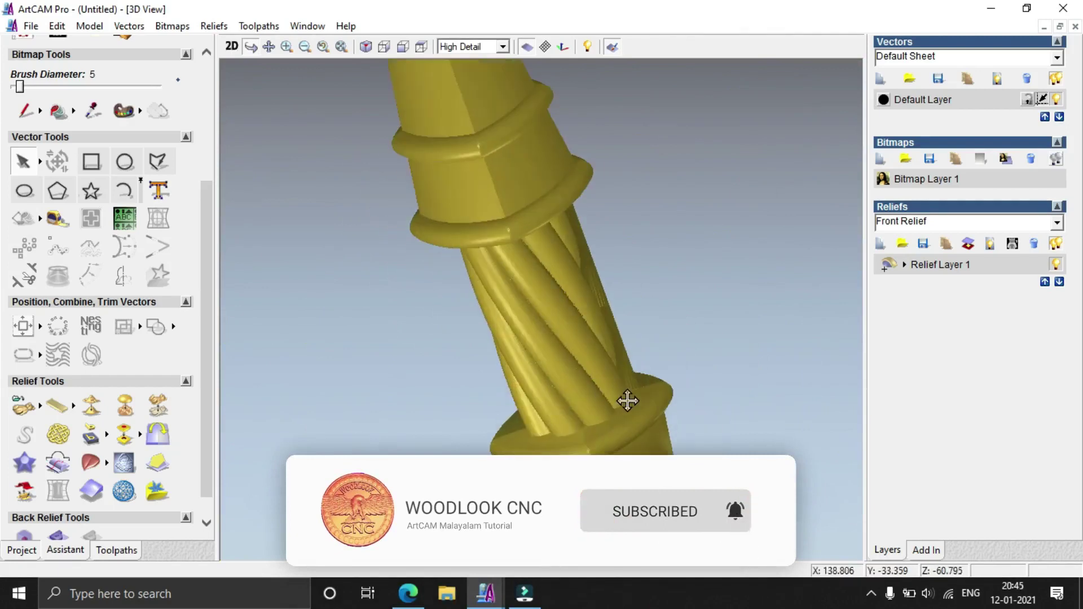
left_click_drag(539, 394, 556, 282)
scroll(539, 281, "down", 5)
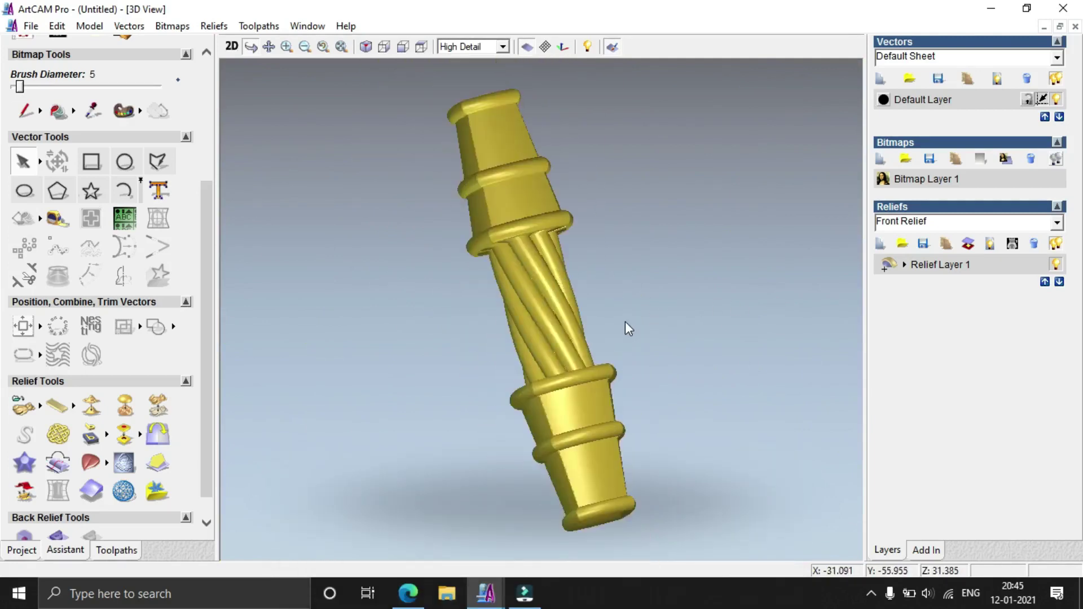